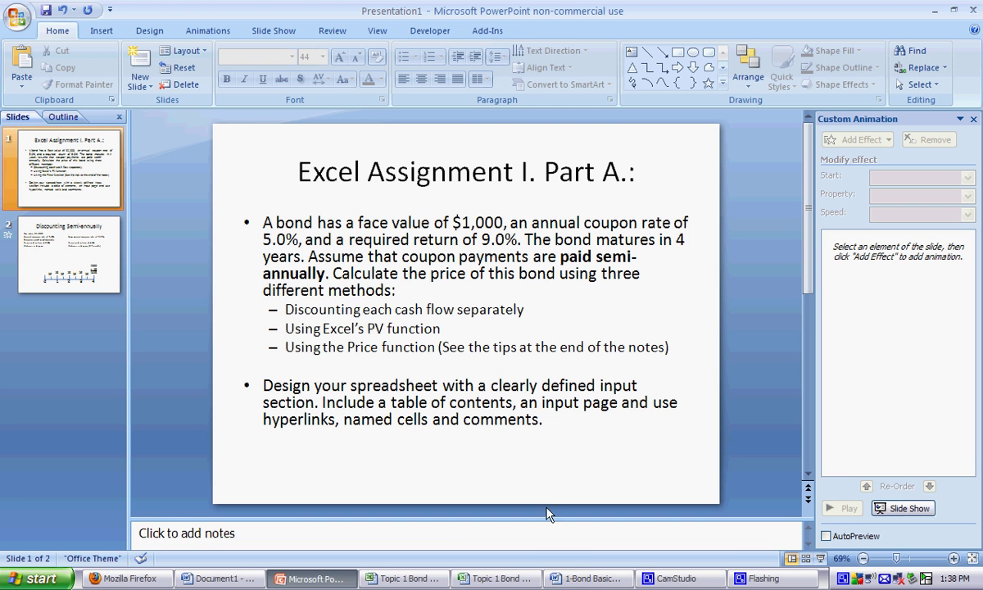
# - Select the cash-flow timeline rows in the bond pricing workbook
pyautogui.click(405, 578)
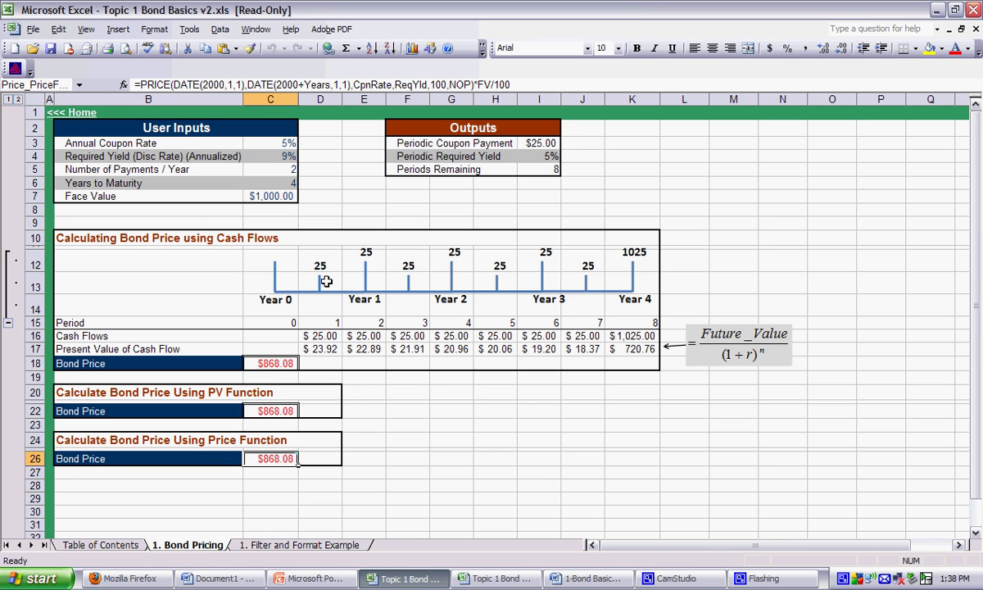
pyautogui.moveTo(270, 257); pyautogui.dragTo(634, 270)
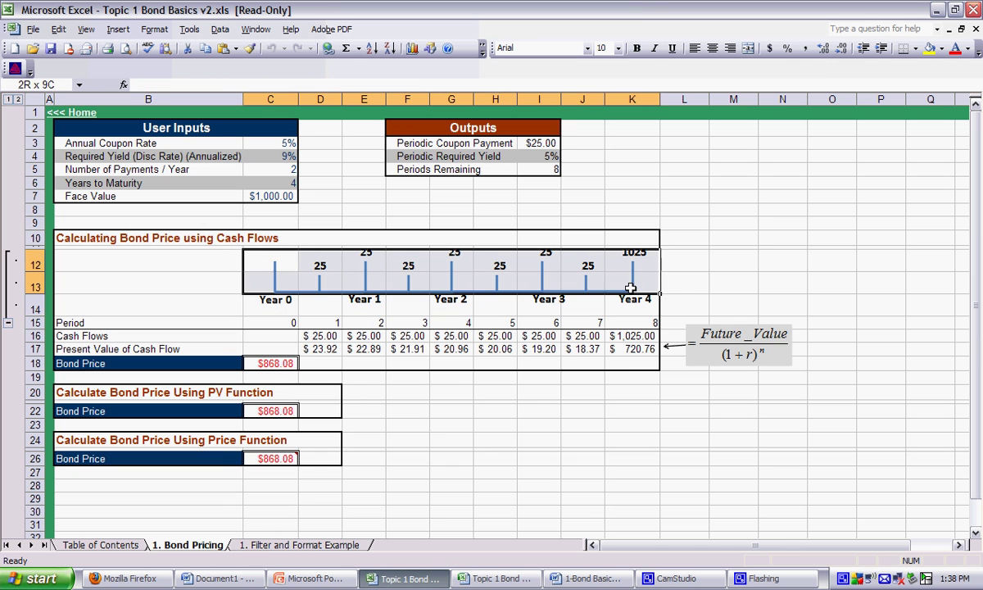
pyautogui.click(688, 282)
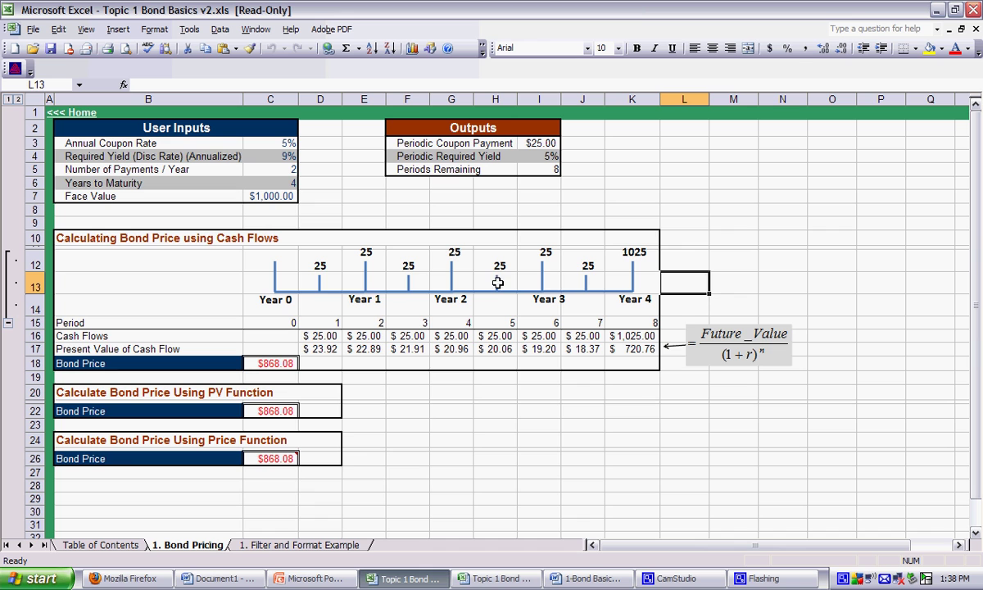
# - Collapse and re-expand the timeline rows, then switch to the other Excel window
pyautogui.click(7, 321)
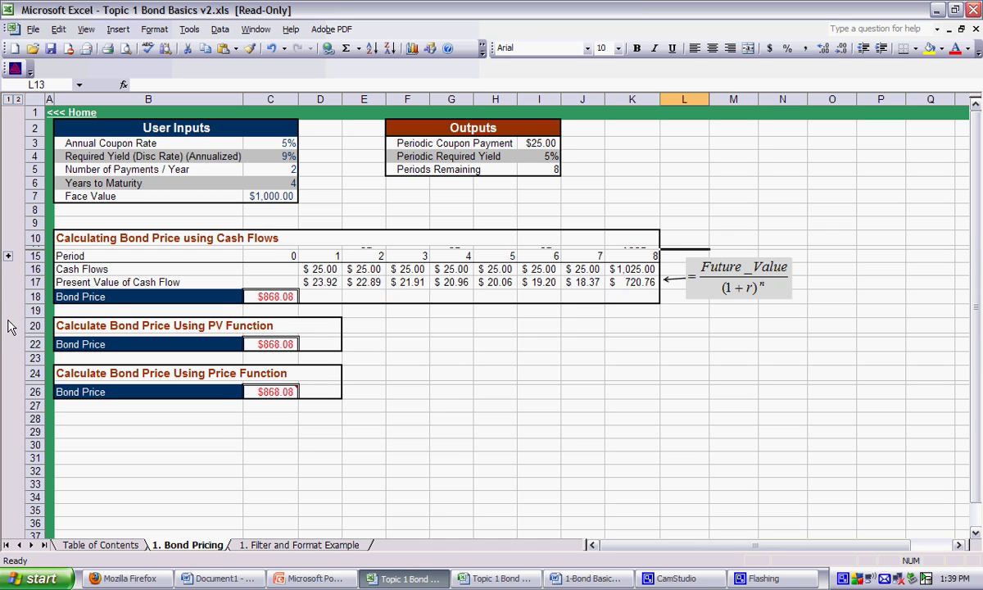
pyautogui.click(8, 257)
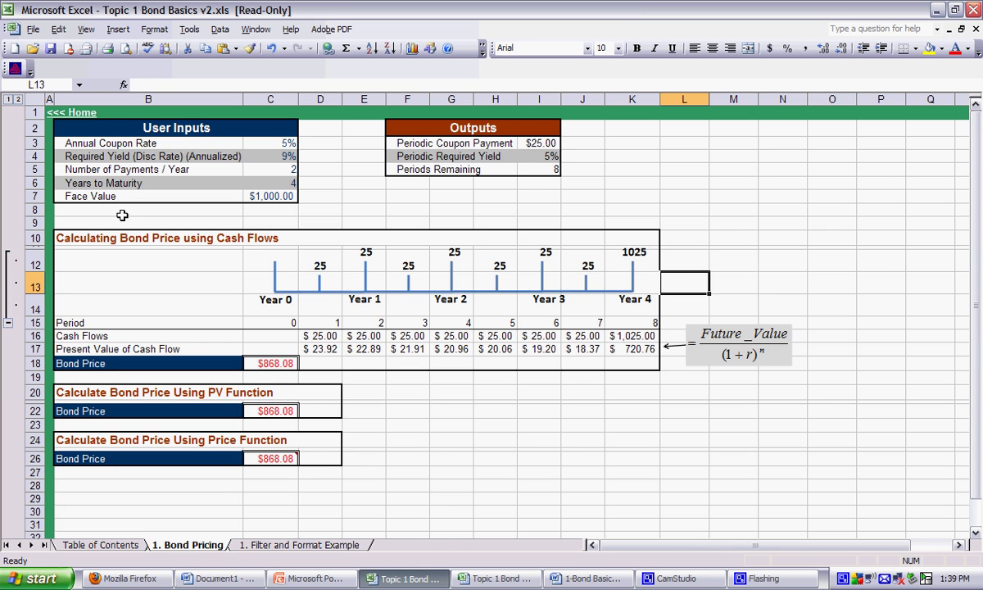
pyautogui.click(498, 578)
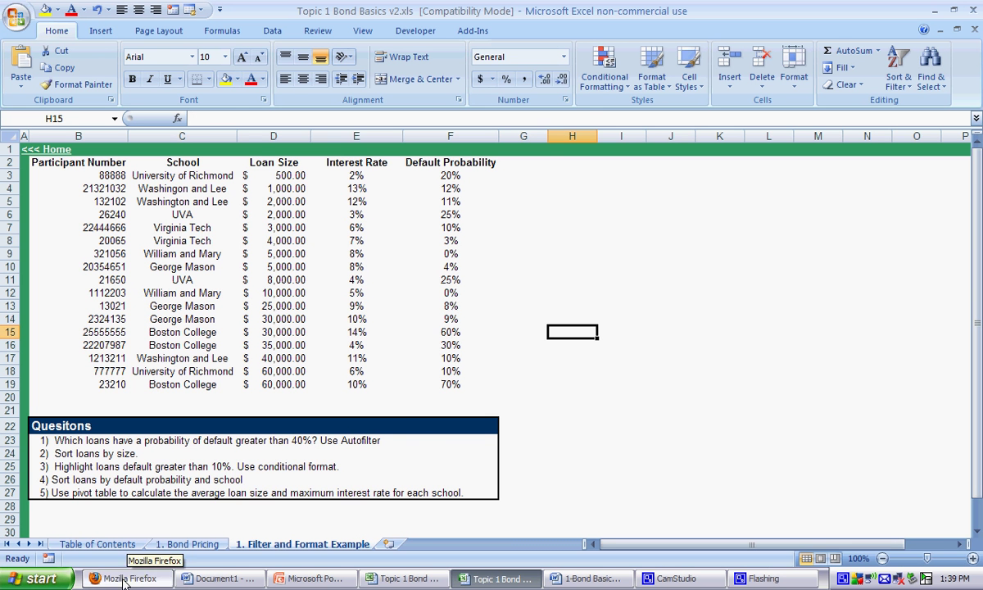
# - Jump from the Table of Contents to the 1. Bond Pricing sheet and select the User Inputs table
pyautogui.click(102, 544)
pyautogui.click(82, 229)
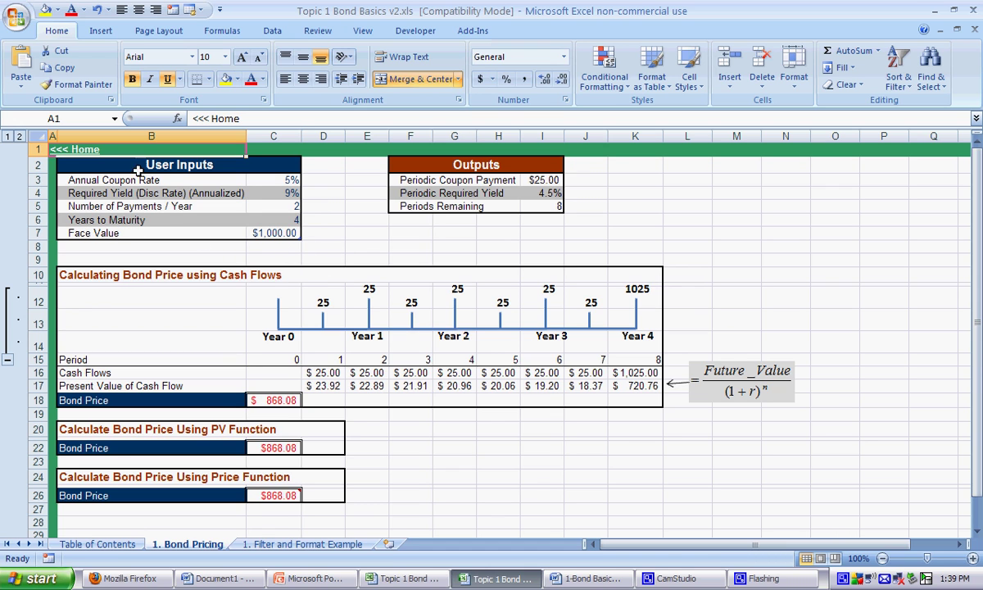
pyautogui.moveTo(127, 160); pyautogui.dragTo(261, 234)
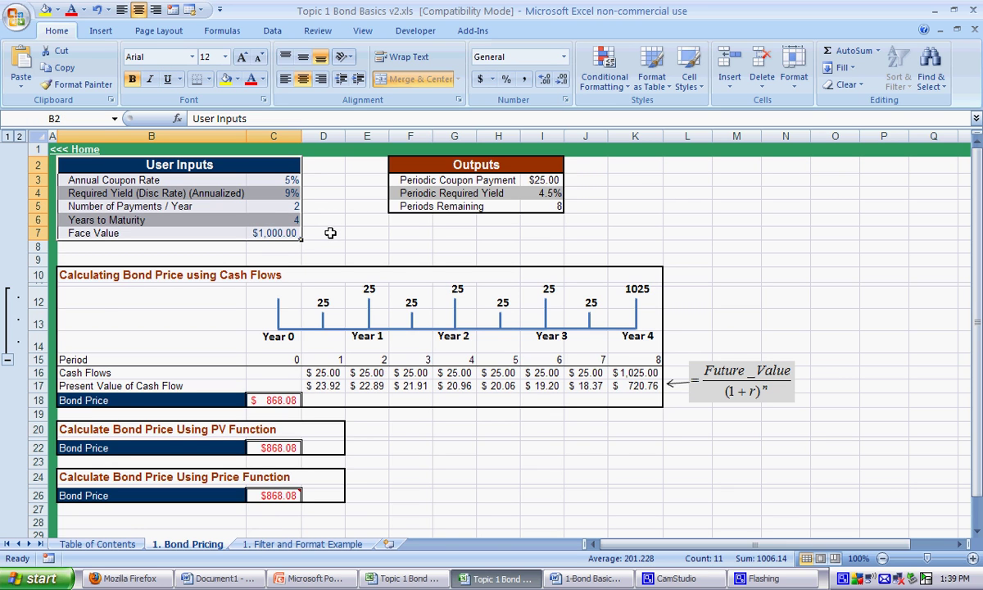
pyautogui.click(330, 233)
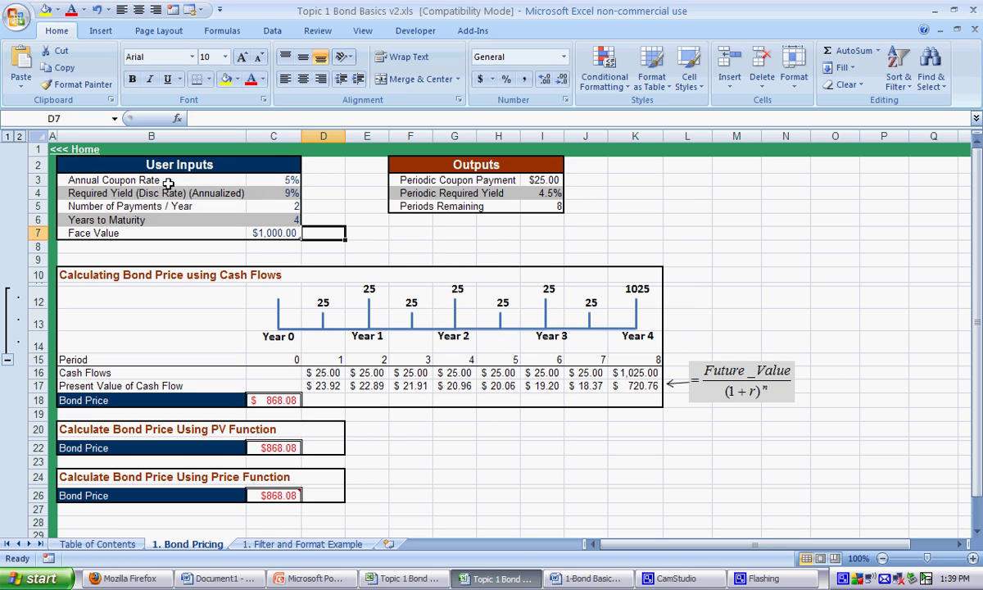
# - Highlight the input labels and values in B2:C7, including coupon rate and payments per year
pyautogui.moveTo(157, 180); pyautogui.dragTo(265, 228)
pyautogui.click(362, 219)
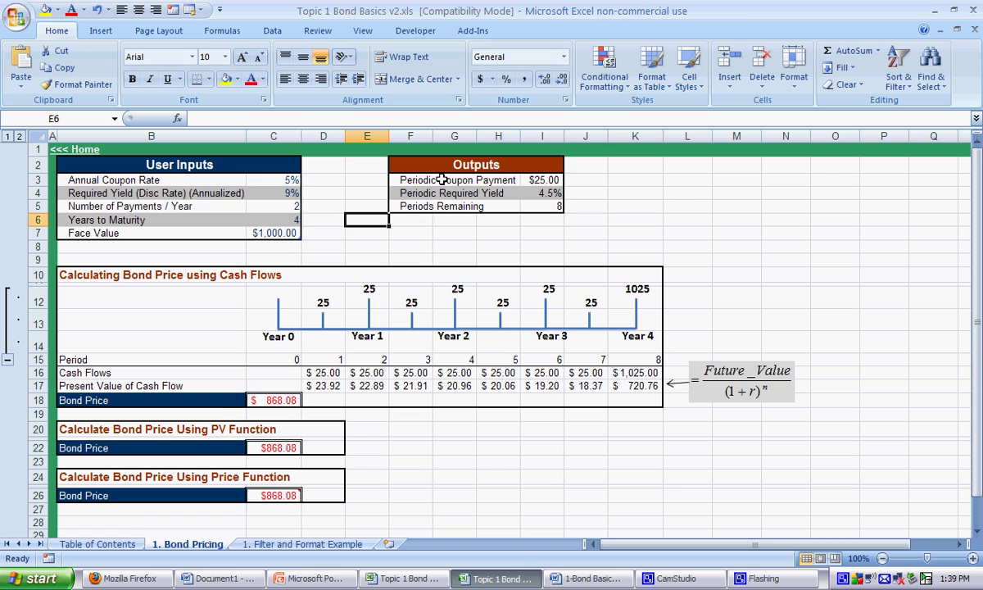
pyautogui.moveTo(261, 180); pyautogui.dragTo(267, 231)
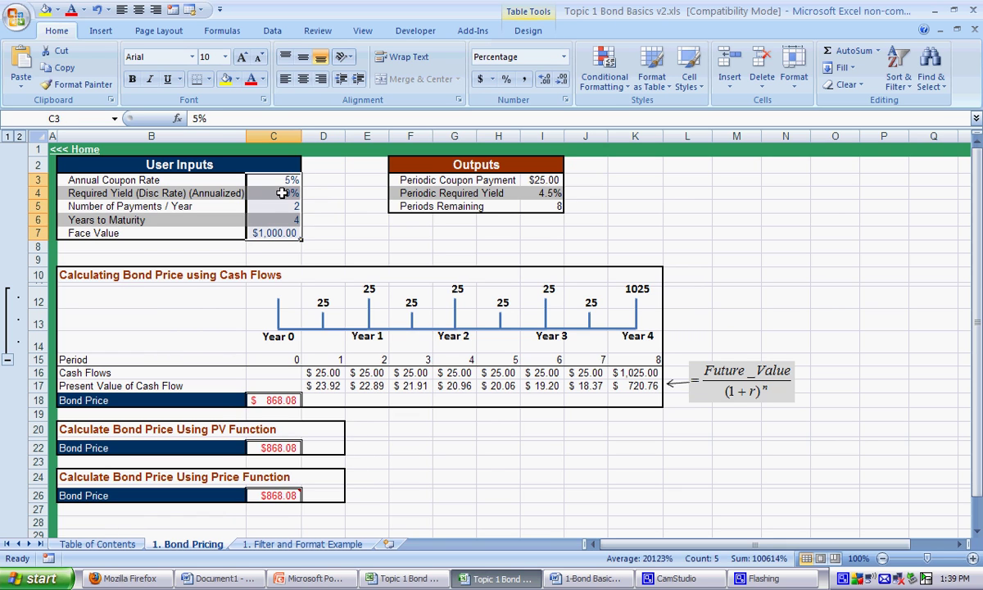
pyautogui.click(264, 180)
pyautogui.click(291, 210)
pyautogui.click(352, 218)
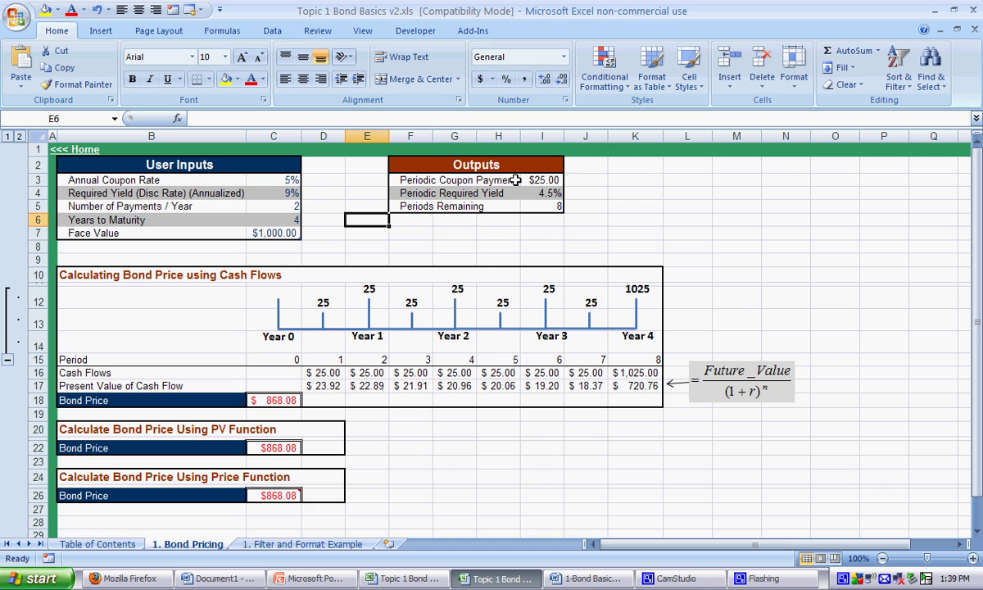
pyautogui.click(543, 180)
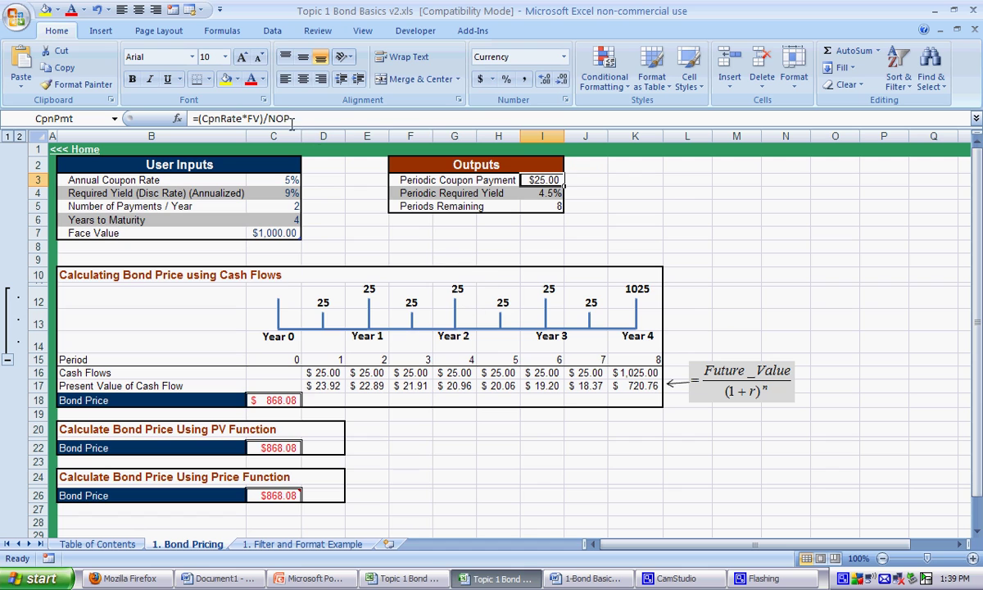
pyautogui.click(210, 118)
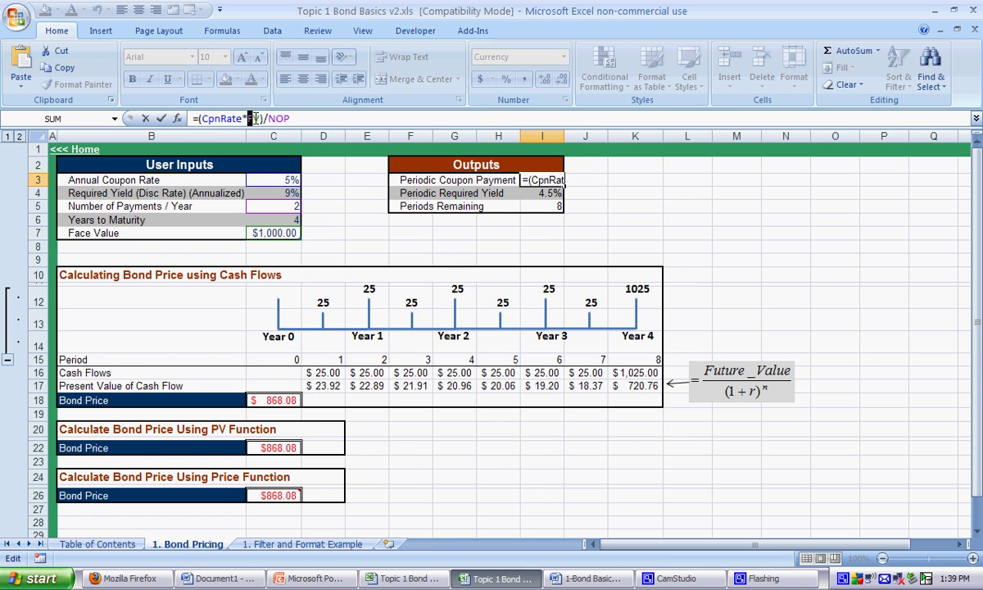
pyautogui.doubleClick(254, 119)
pyautogui.click(261, 119)
pyautogui.hotkey('shift', 'Left')
pyautogui.hotkey('shift', 'Left')
pyautogui.hotkey('shift', 'Left')
pyautogui.hotkey('shift', 'Left')
pyautogui.hotkey('shift', 'Left')
pyautogui.hotkey('shift', 'Left')
pyautogui.hotkey('shift', 'Left')
pyautogui.hotkey('shift', 'Left')
pyautogui.hotkey('shift', 'Left')
pyautogui.hotkey('shift', 'Left')
pyautogui.hotkey('shift', 'Left')
pyautogui.hotkey('shift', 'Left')
pyautogui.moveTo(269, 119); pyautogui.dragTo(305, 120)
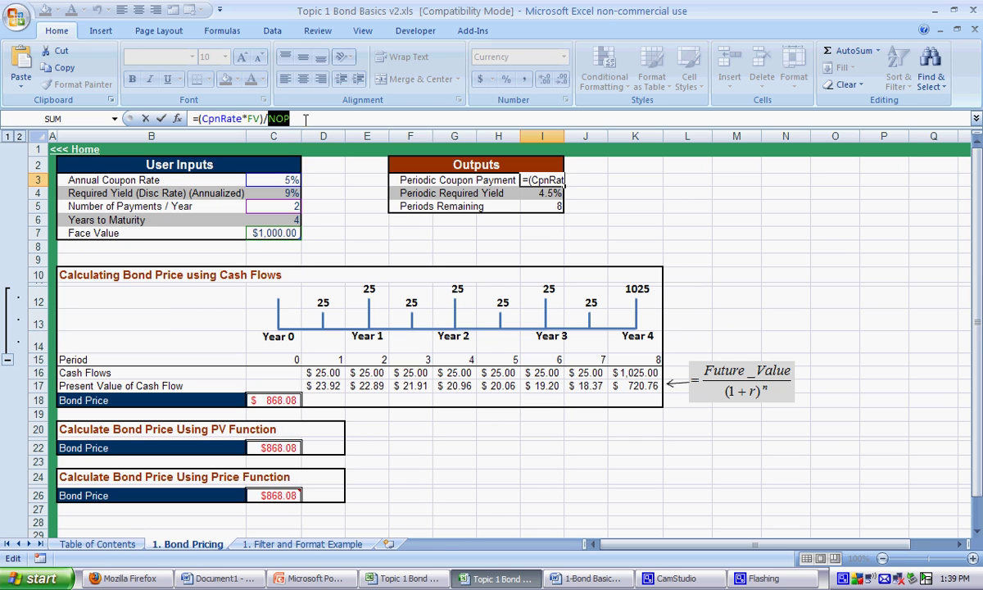
pyautogui.press('Return')
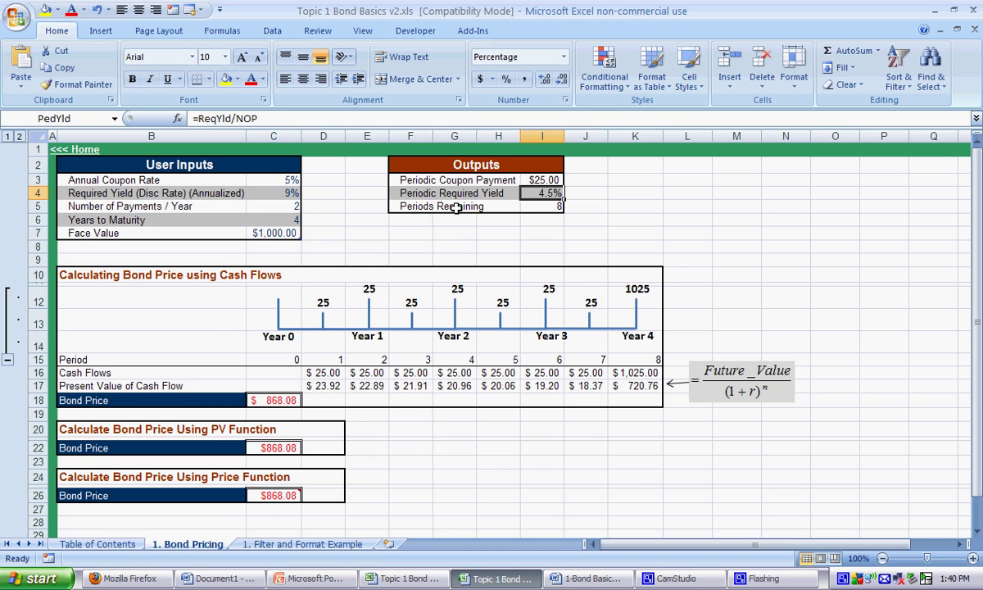
pyautogui.click(553, 206)
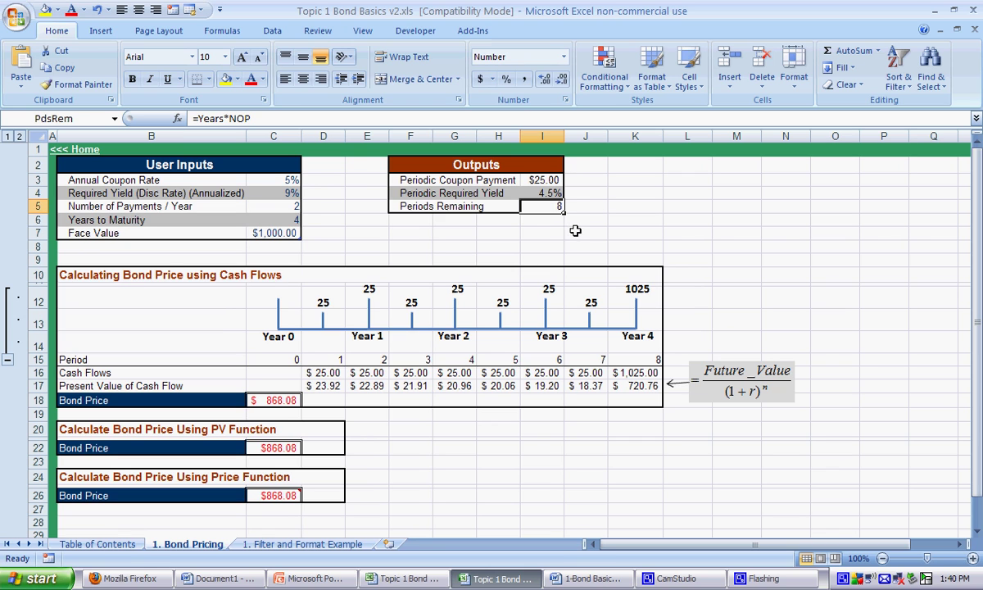
pyautogui.click(223, 119)
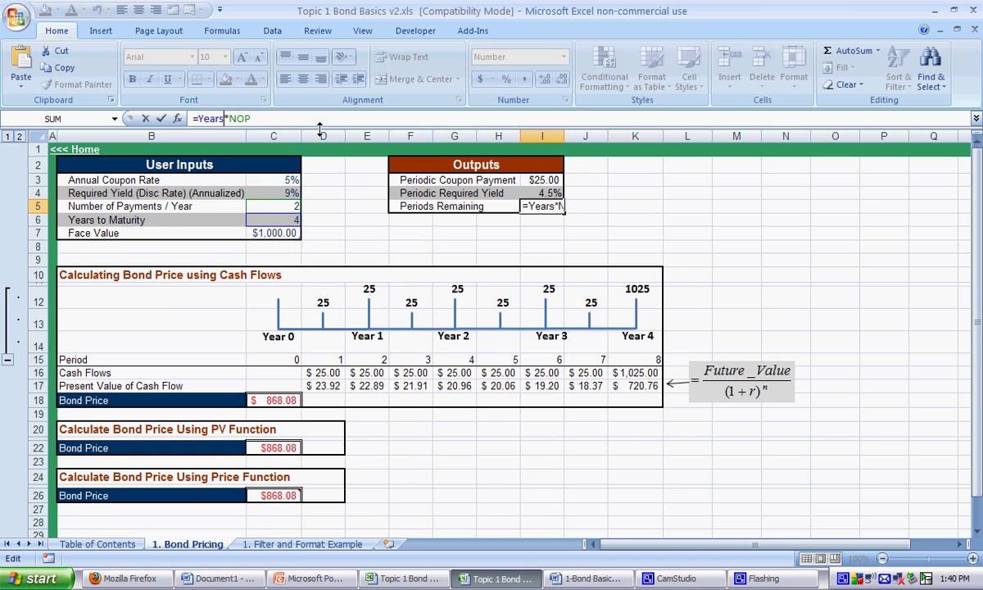
pyautogui.press('Return')
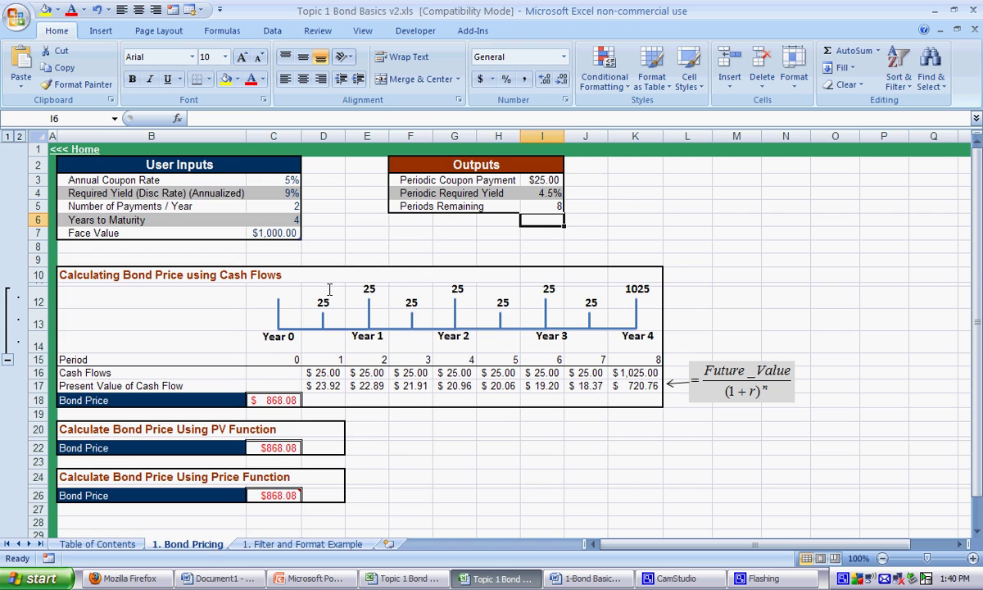
pyautogui.click(322, 373)
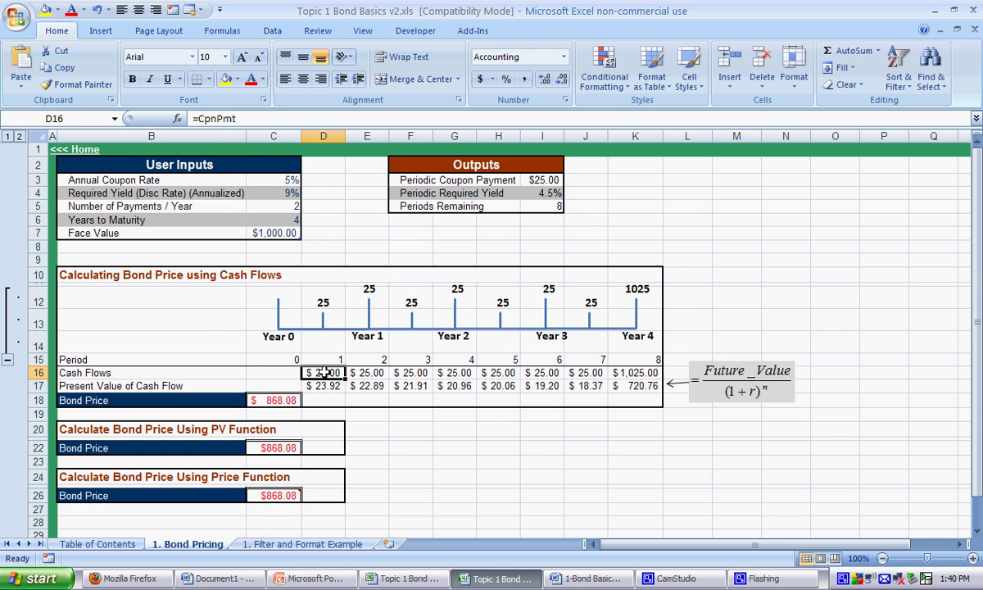
pyautogui.click(233, 118)
pyautogui.press('Escape')
pyautogui.hotkey('shift', 'Right')
pyautogui.hotkey('shift', 'Right')
pyautogui.hotkey('shift', 'Right')
pyautogui.hotkey('shift', 'Right')
pyautogui.hotkey('shift', 'Right')
pyautogui.hotkey('shift', 'Right')
pyautogui.hotkey('shift', 'Right')
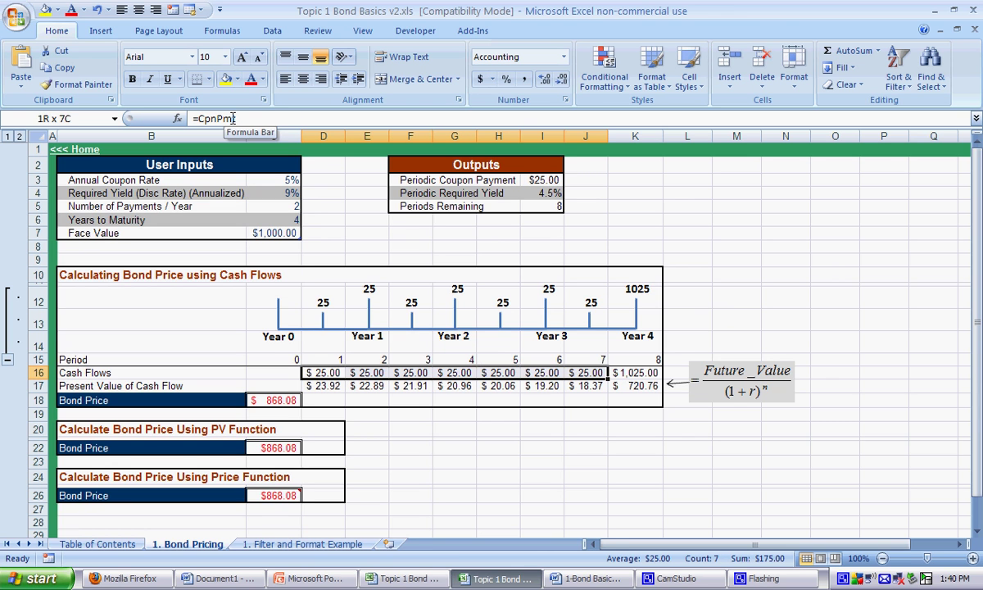
pyautogui.press('Down')
pyautogui.press('Right')
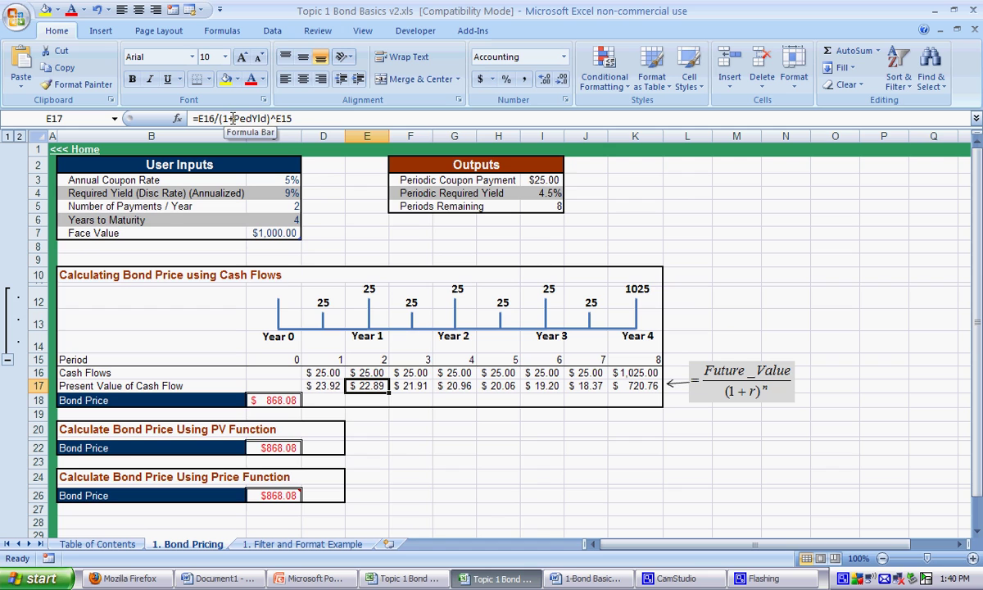
pyautogui.moveTo(573, 373); pyautogui.dragTo(325, 370)
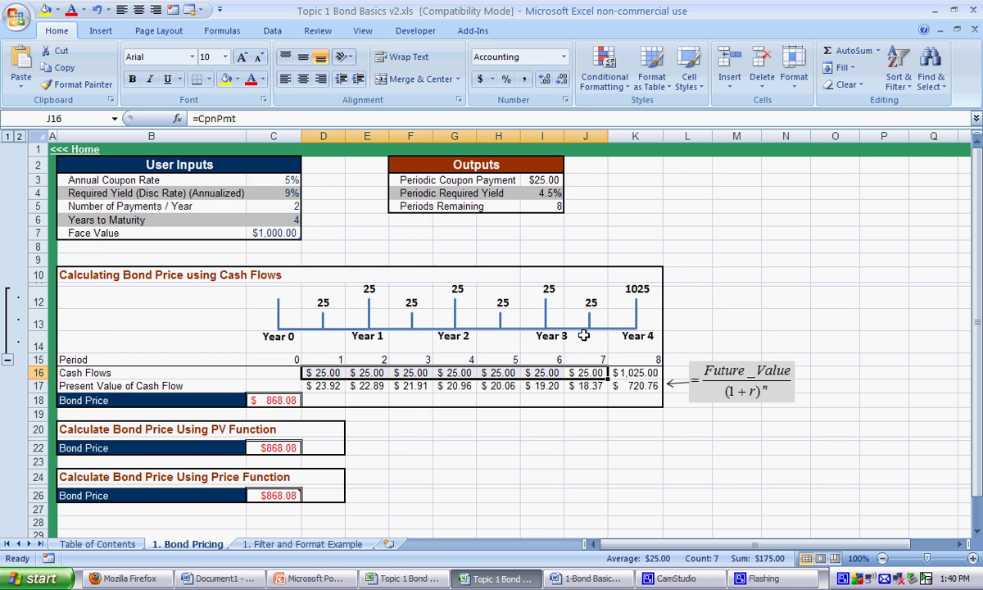
pyautogui.click(626, 372)
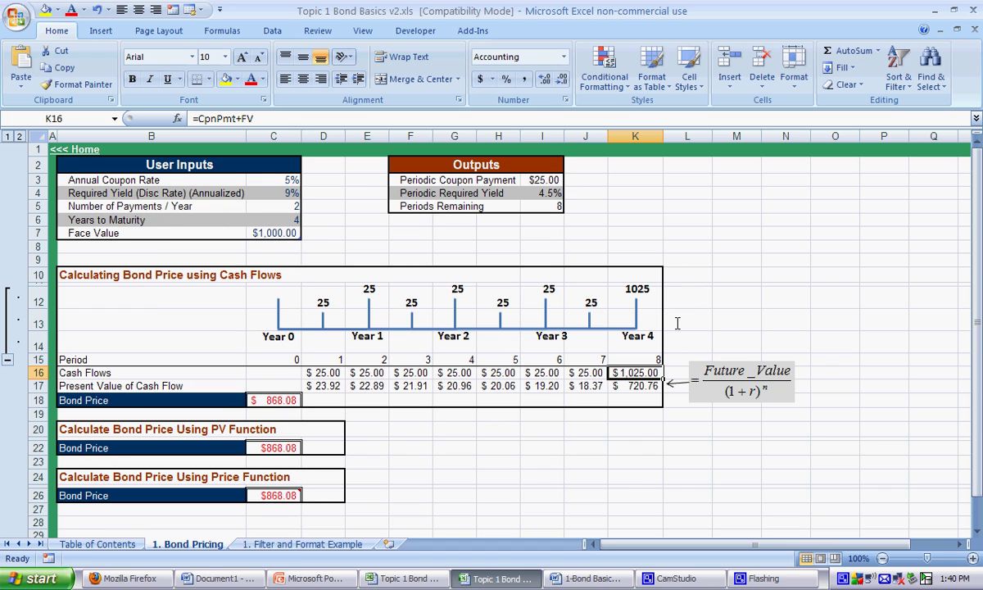
pyautogui.press('Down')
pyautogui.press('Left')
pyautogui.press('Left')
pyautogui.press('Left')
pyautogui.press('Left')
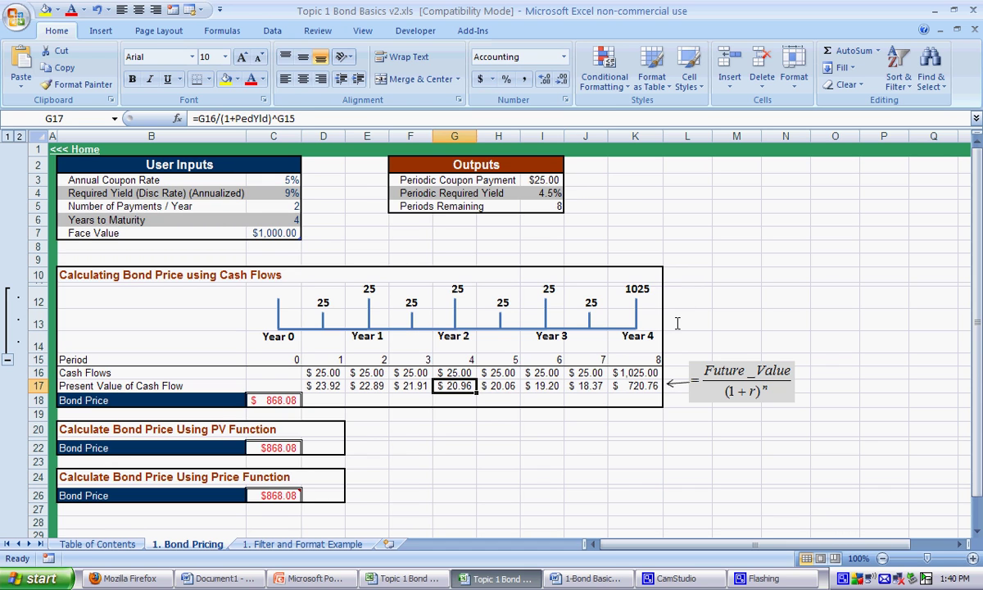
pyautogui.hotkey('shift', 'space')
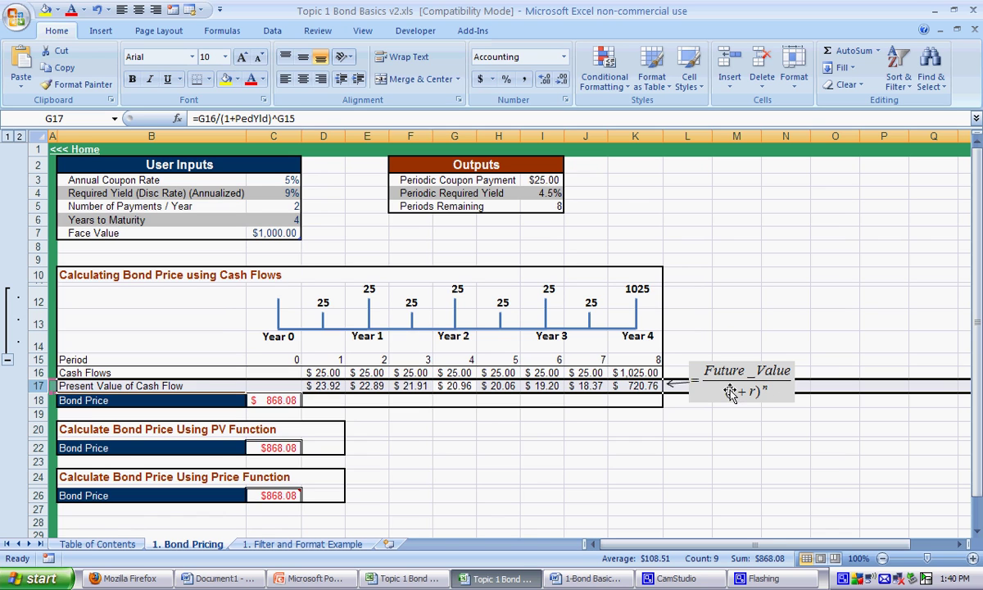
# - Review and commit D17's formula =D16/(1+PedYld)^D15, giving $23.92
pyautogui.click(686, 321)
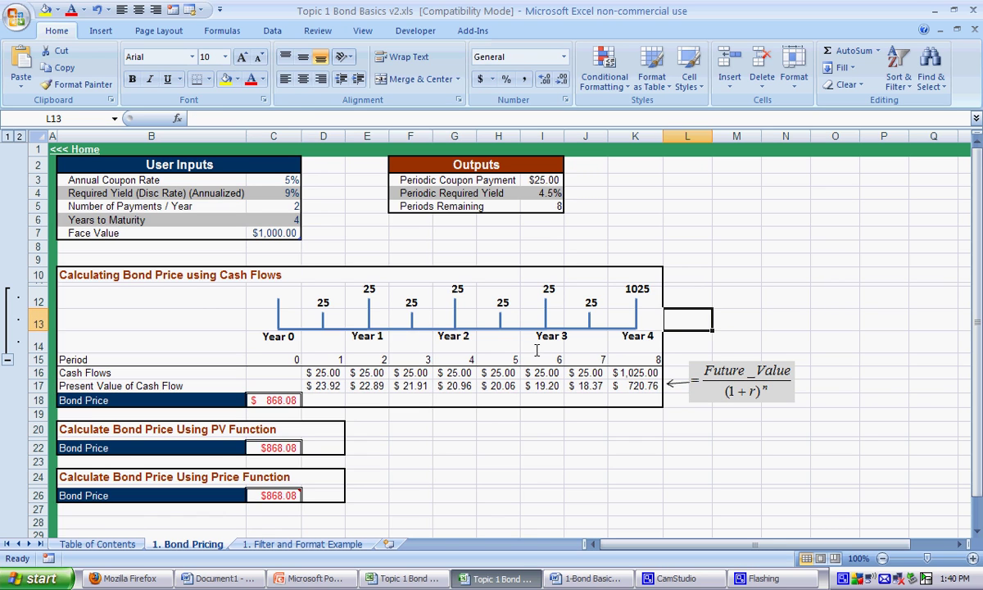
pyautogui.click(314, 386)
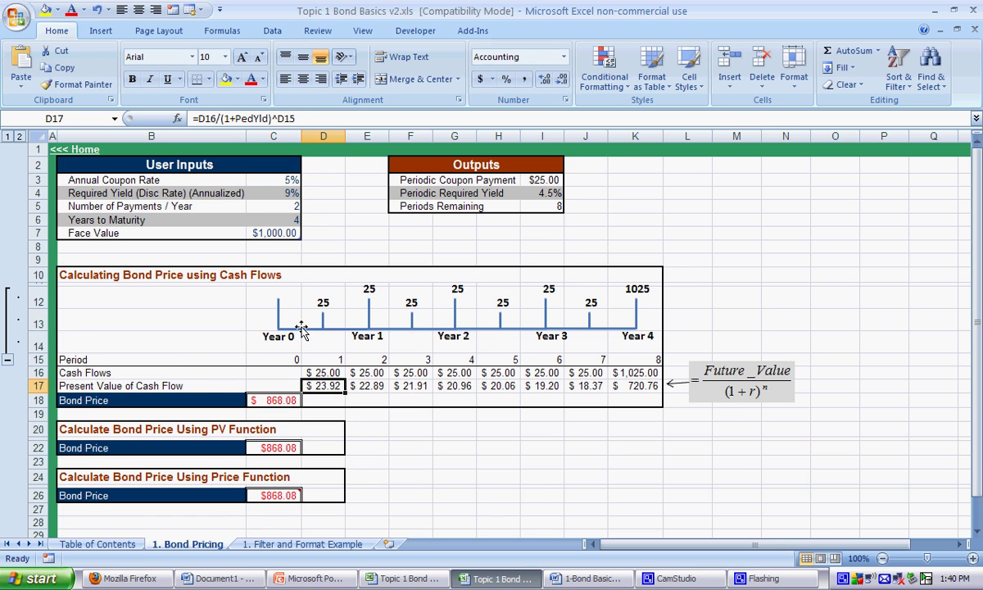
pyautogui.click(206, 119)
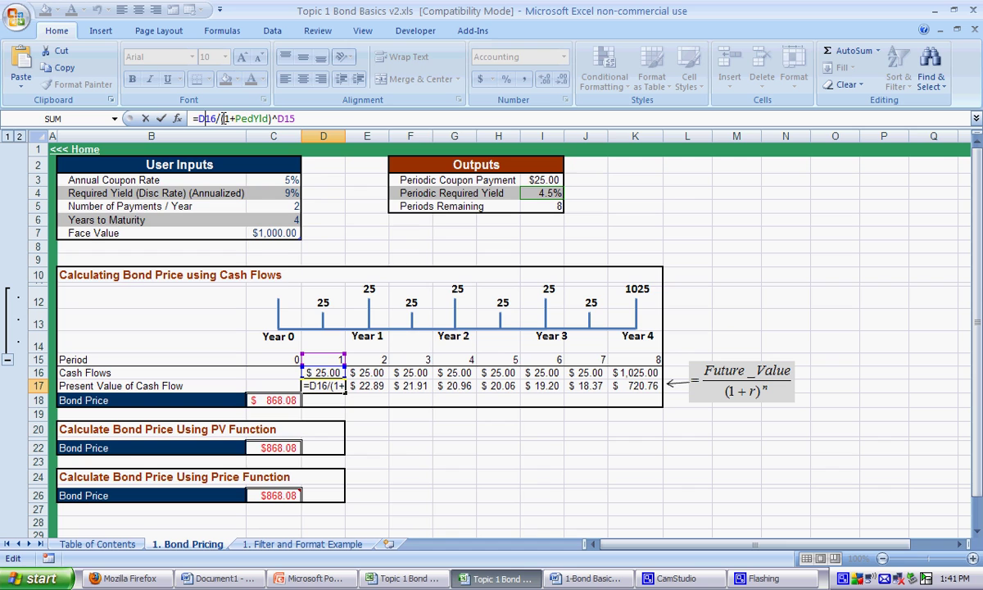
pyautogui.moveTo(235, 119); pyautogui.dragTo(269, 119)
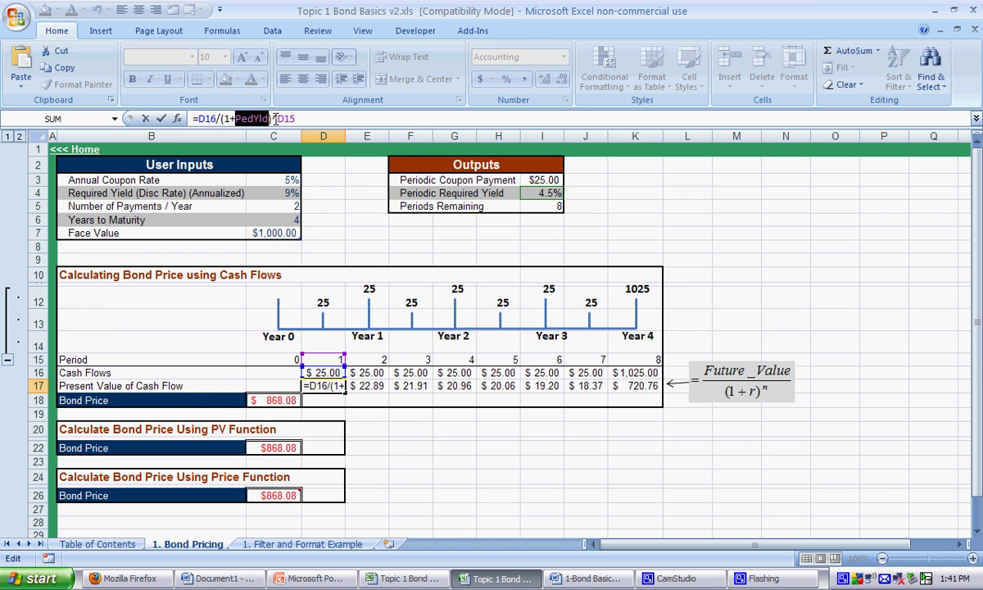
pyautogui.moveTo(276, 119); pyautogui.dragTo(306, 119)
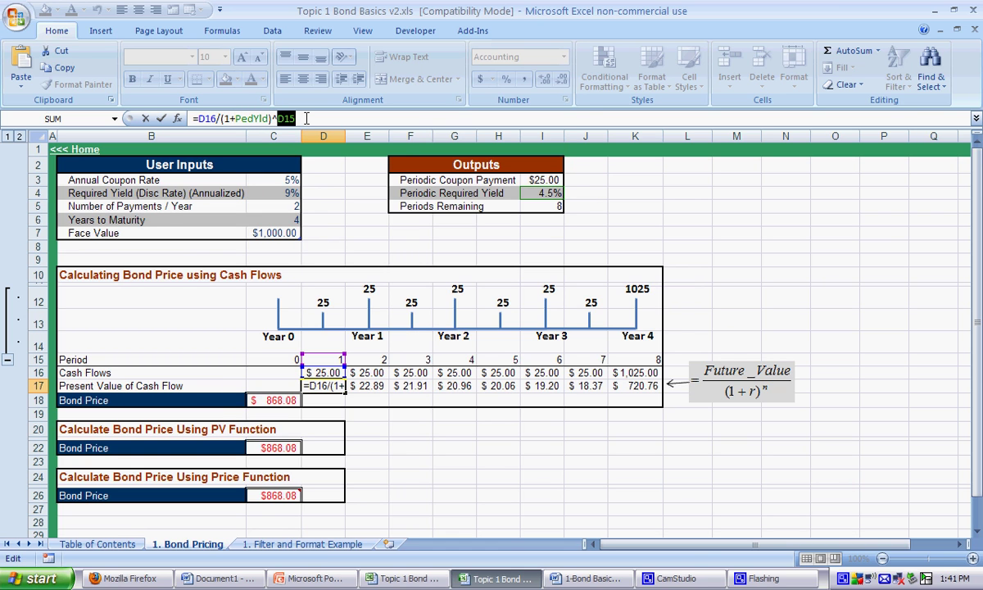
pyautogui.press('Return')
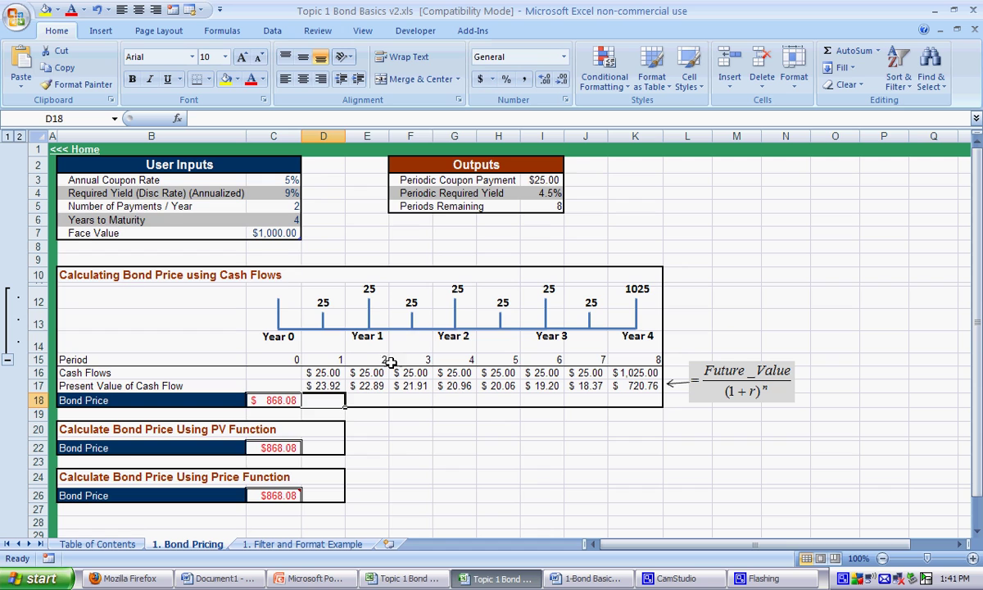
# - Inspect the cash-flow Bond Price in C18, =SUM(D17:K17) totalling $868.08, leaving it unchanged
pyautogui.moveTo(366, 361); pyautogui.dragTo(361, 340)
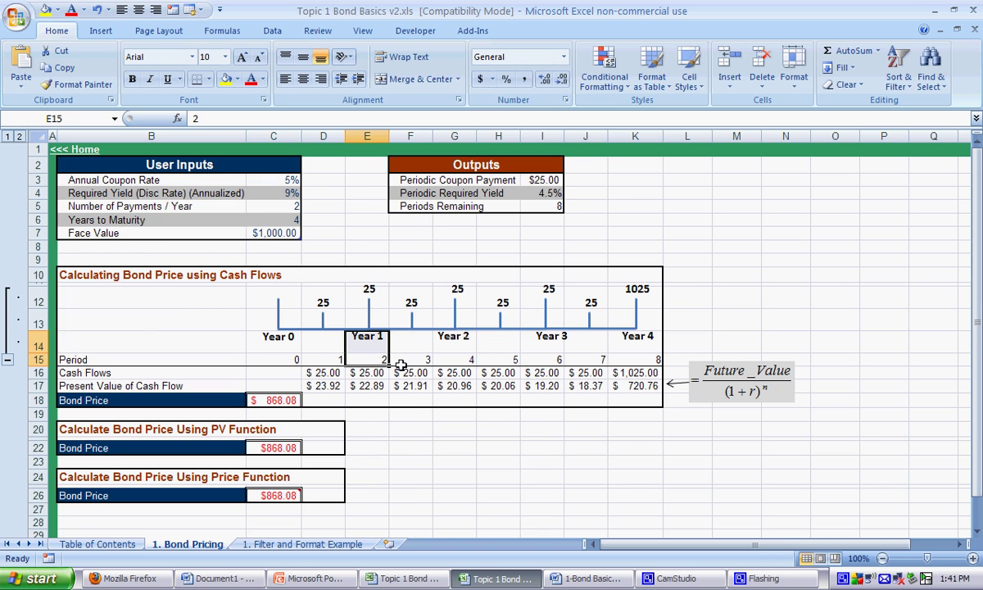
pyautogui.click(370, 355)
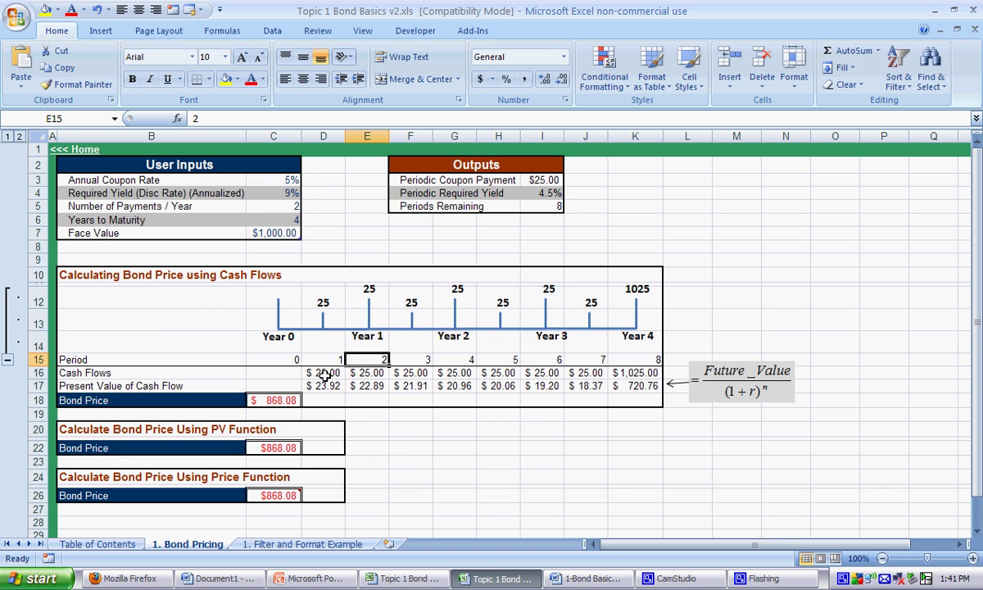
pyautogui.click(270, 399)
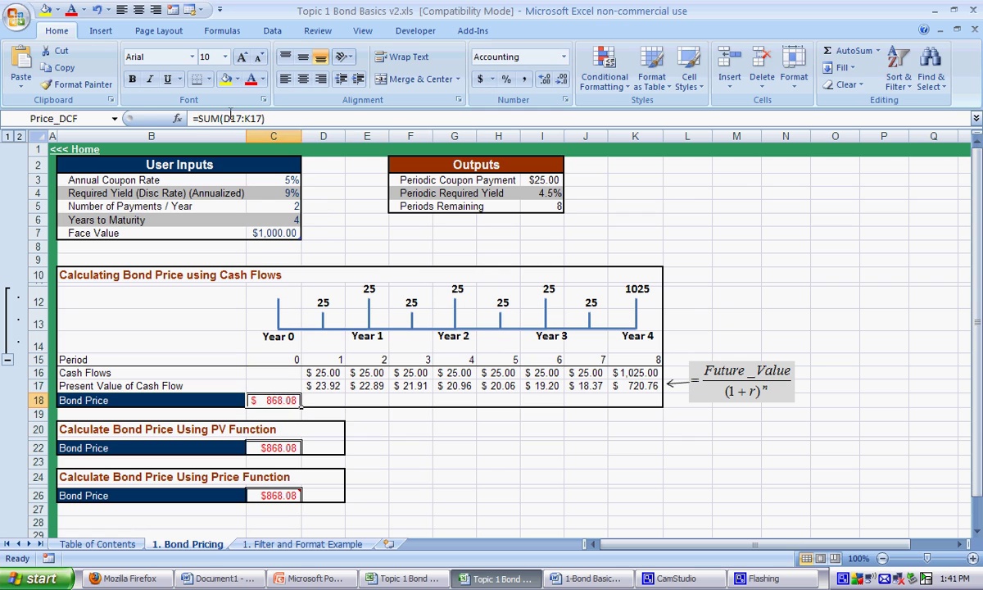
pyautogui.click(235, 119)
pyautogui.press('Escape')
pyautogui.click(406, 443)
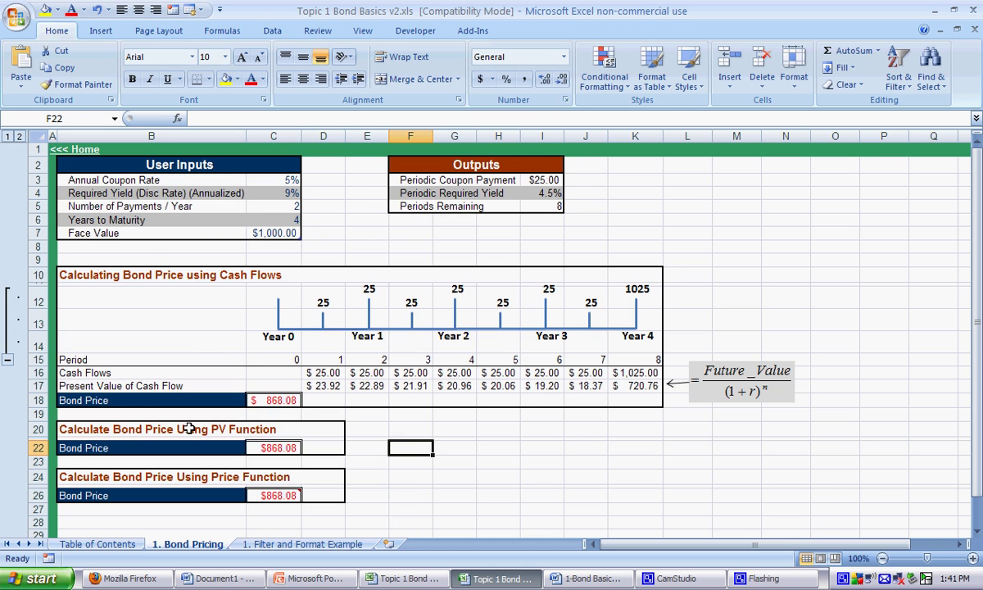
pyautogui.click(260, 448)
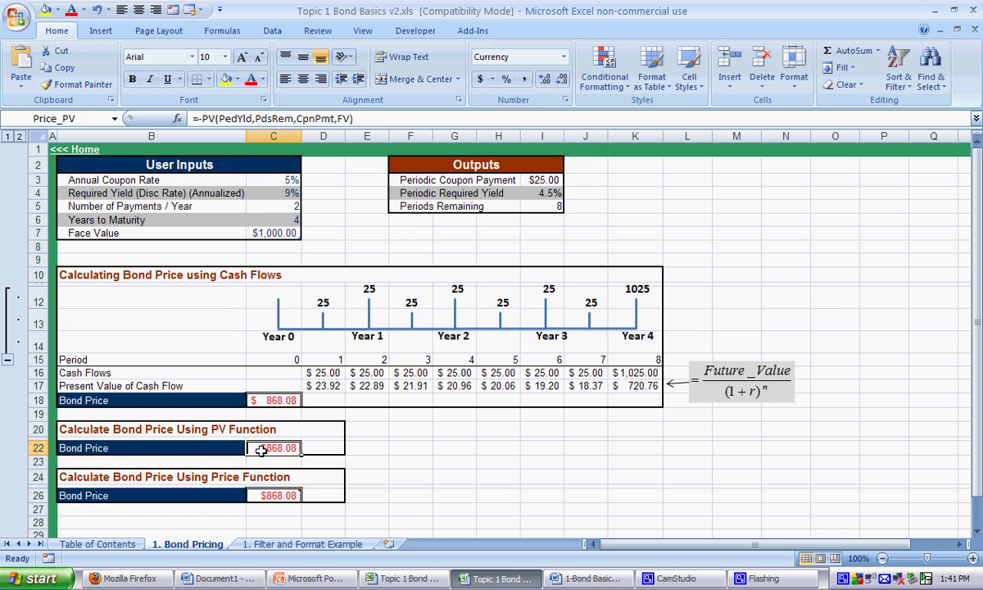
pyautogui.doubleClick(204, 117)
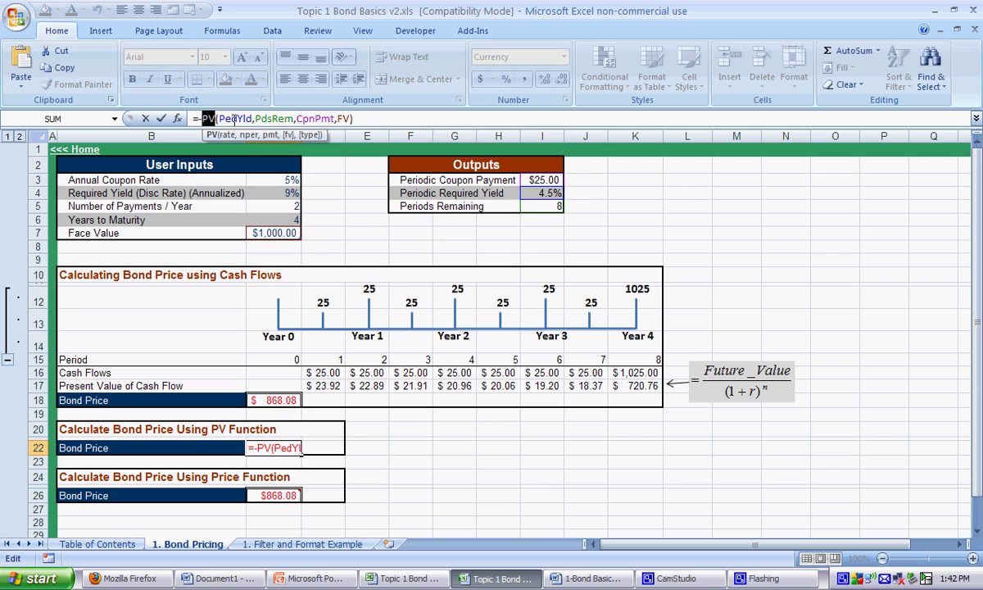
pyautogui.click(266, 119)
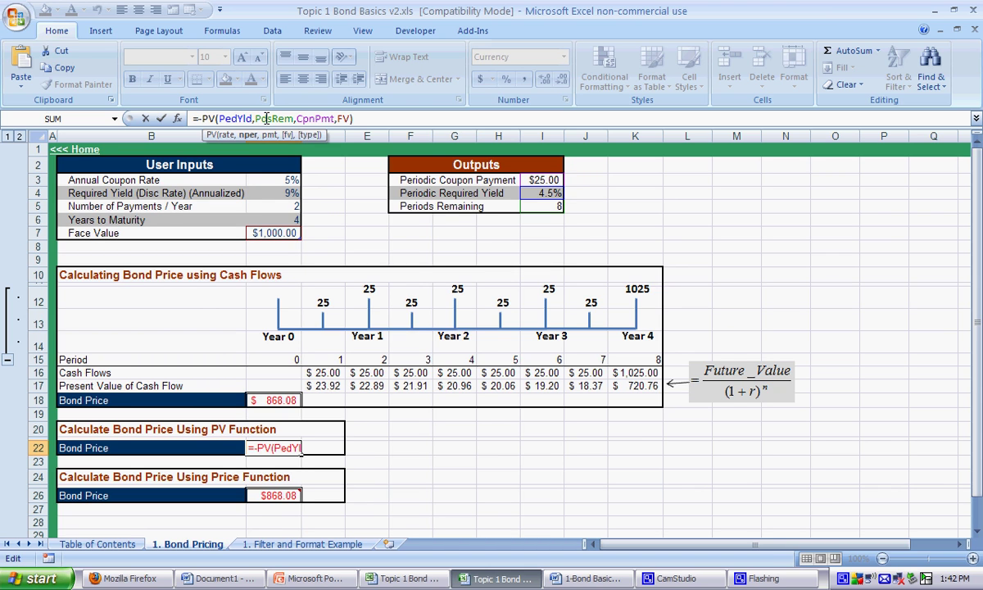
pyautogui.click(310, 119)
pyautogui.doubleClick(343, 119)
pyautogui.click(199, 119)
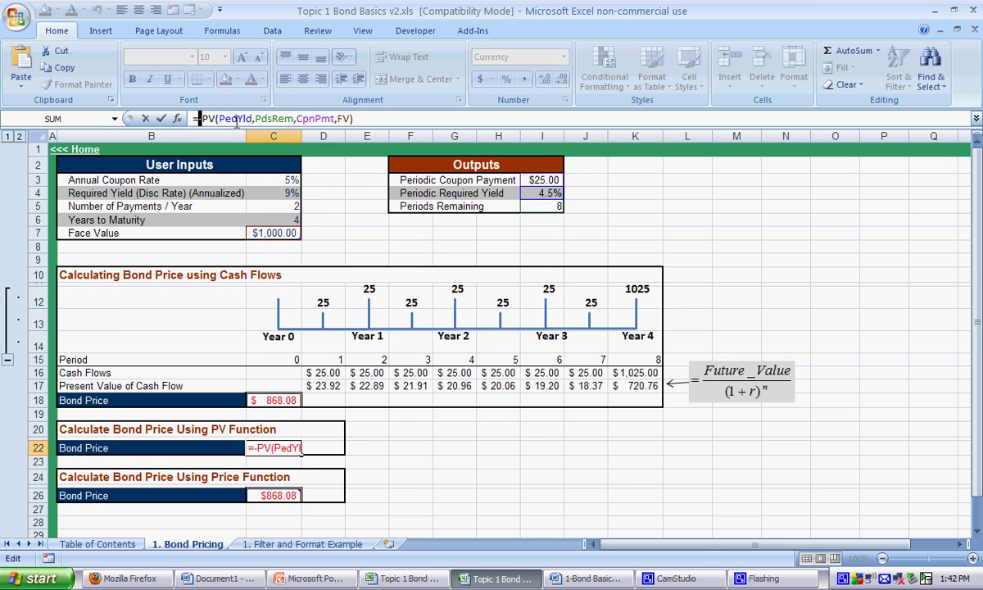
pyautogui.write('-')
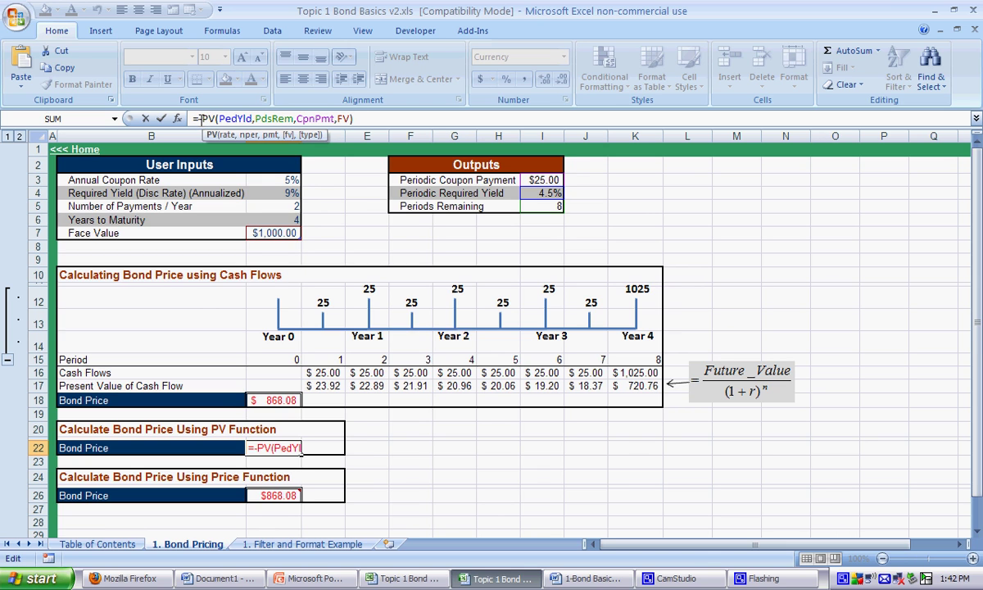
pyautogui.press('BackSpace')
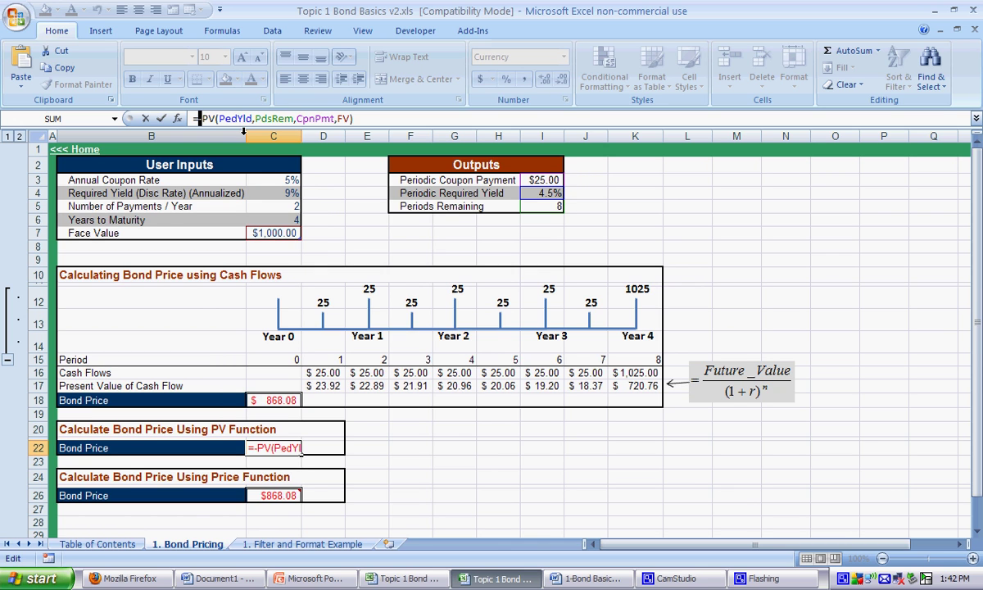
pyautogui.press('Return')
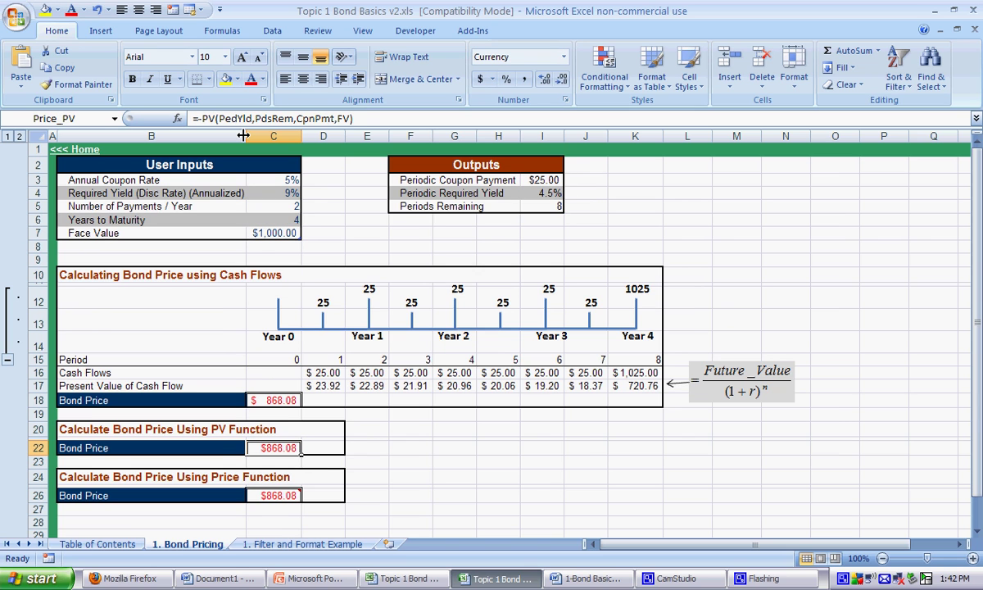
# - In the other Excel window, disable the Analysis ToolPak, ToolPak - VBA and Solver add-ins
pyautogui.press('Down')
pyautogui.press('Down')
pyautogui.press('Down')
pyautogui.press('Down')
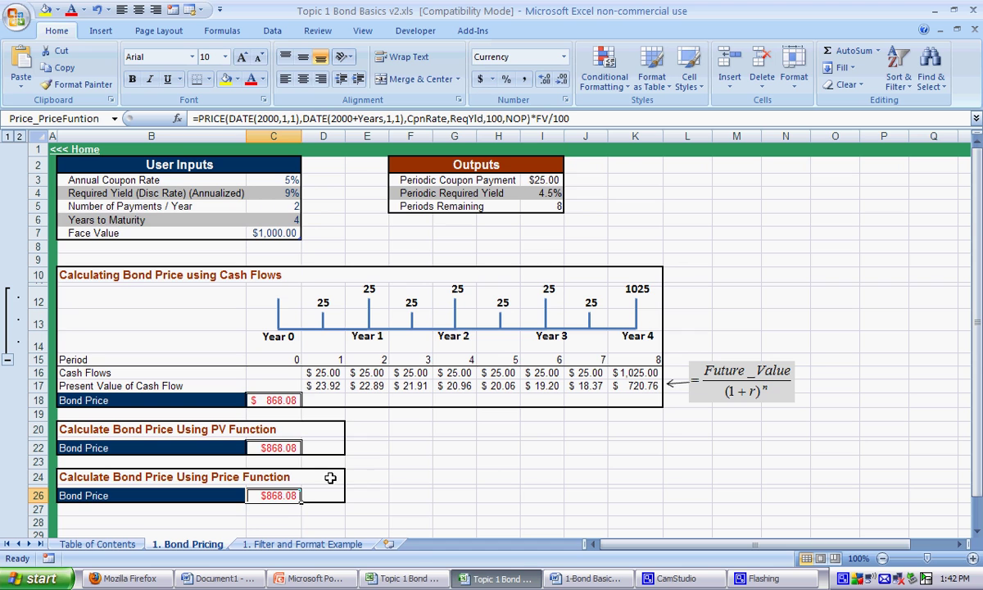
pyautogui.click(405, 578)
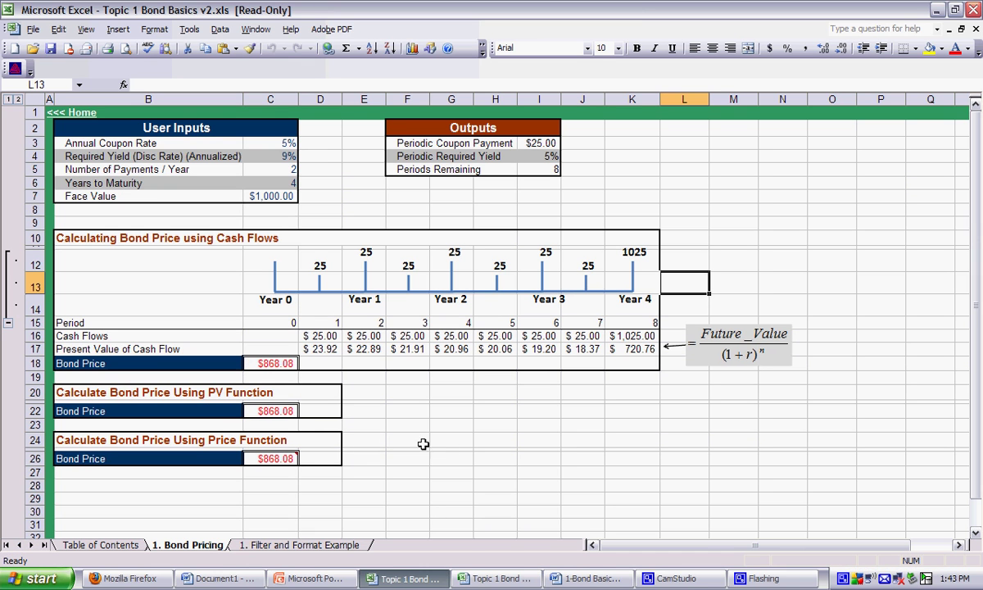
pyautogui.click(282, 459)
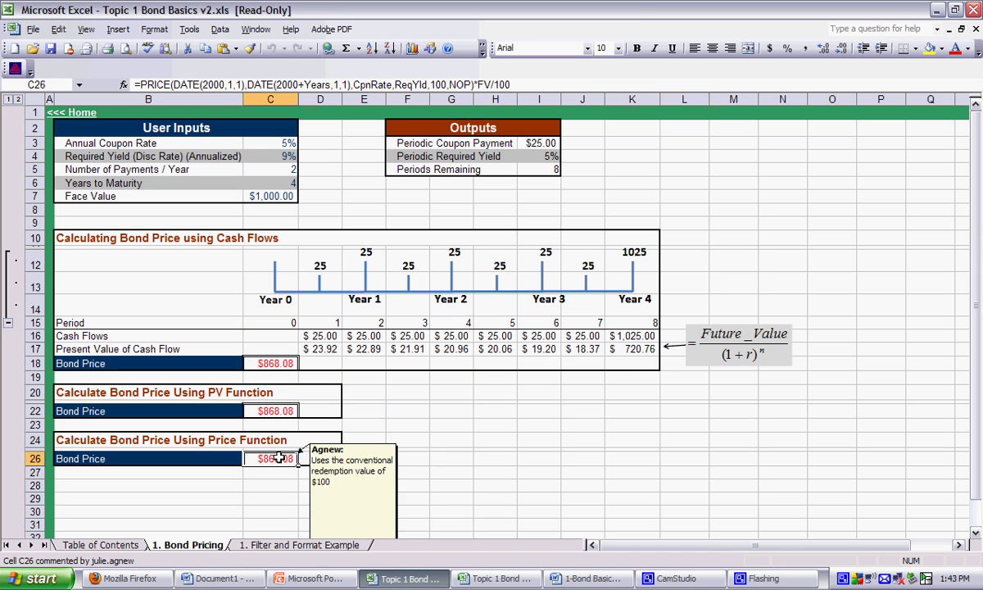
pyautogui.click(34, 30)
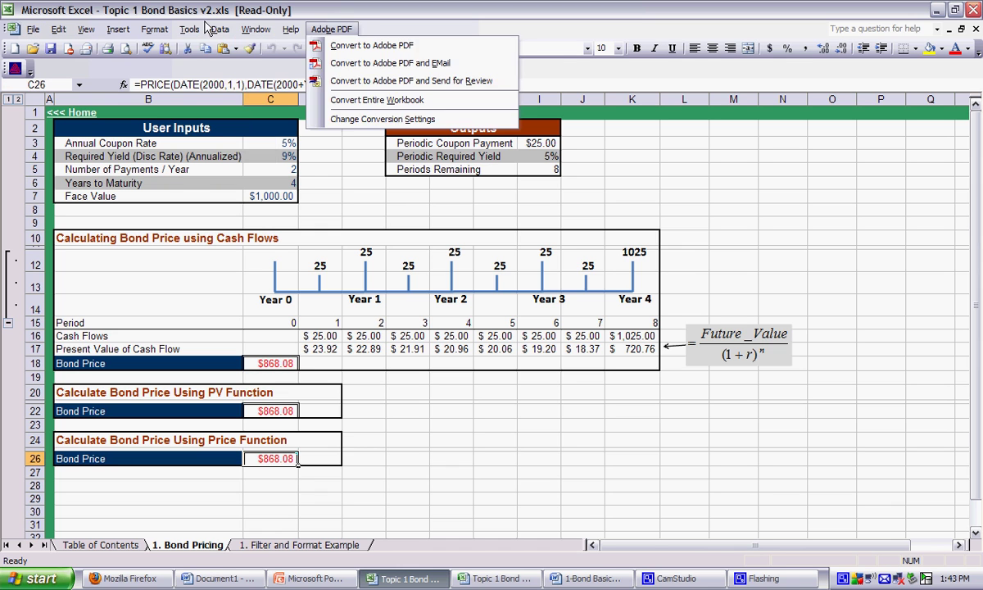
pyautogui.moveTo(194, 35)
pyautogui.click(218, 100)
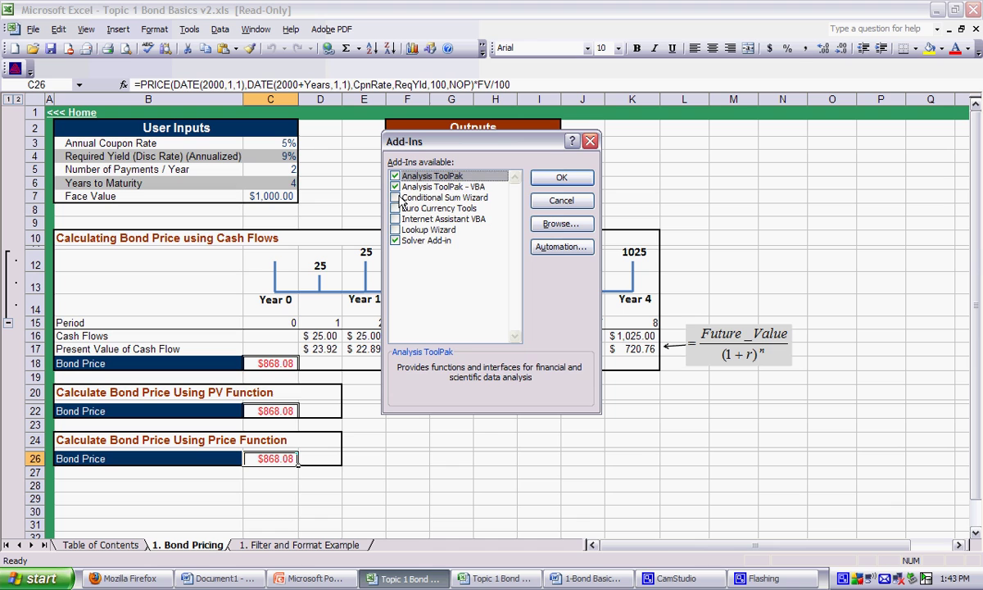
pyautogui.click(395, 187)
pyautogui.click(426, 240)
pyautogui.click(561, 178)
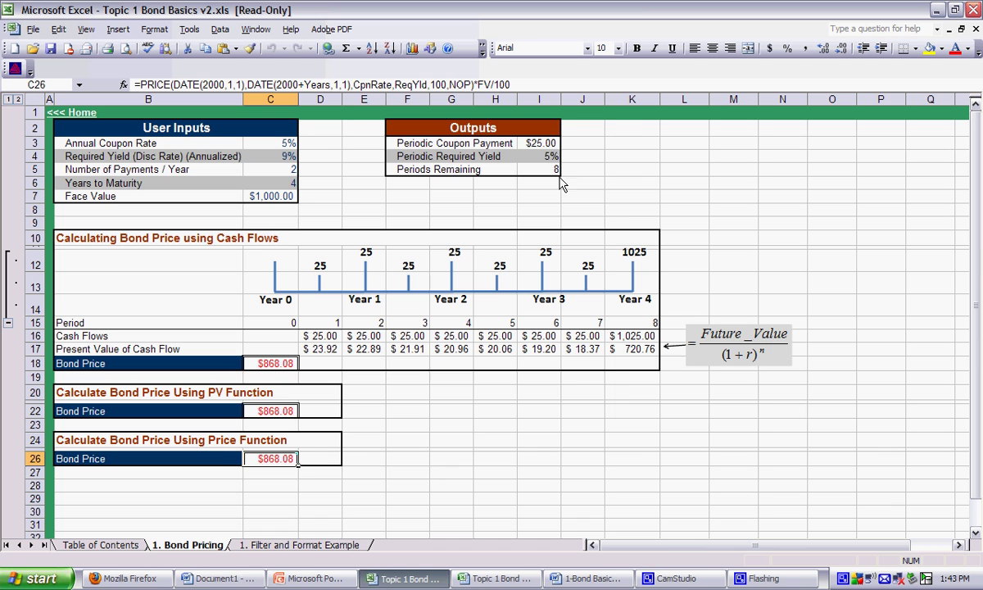
pyautogui.click(348, 476)
# - Re-enter C26's PRICE formula so it now returns #VALUE!
pyautogui.click(289, 458)
pyautogui.doubleClick(288, 459)
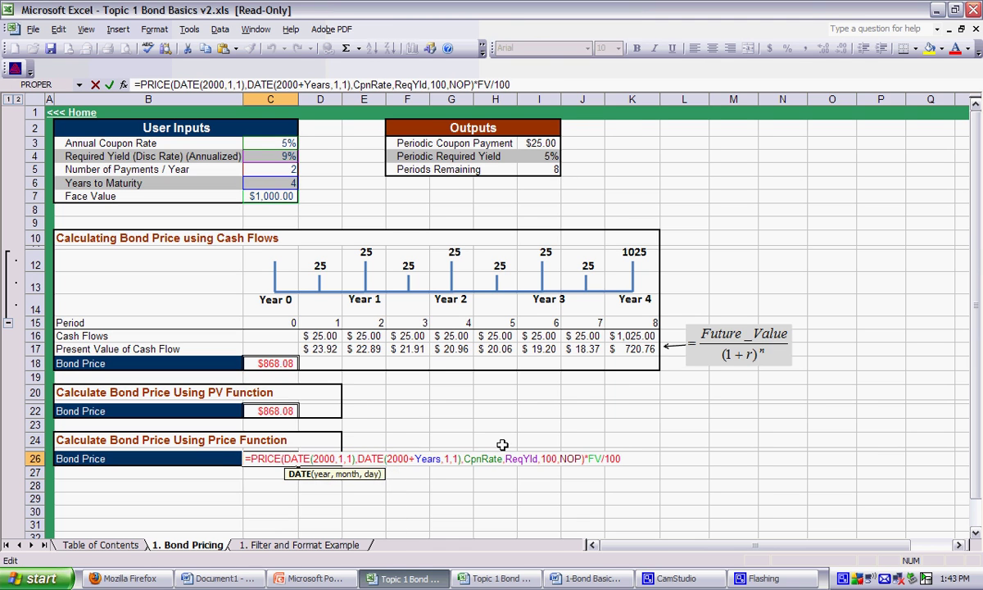
pyautogui.press('Return')
pyautogui.press('Up')
pyautogui.press('Down')
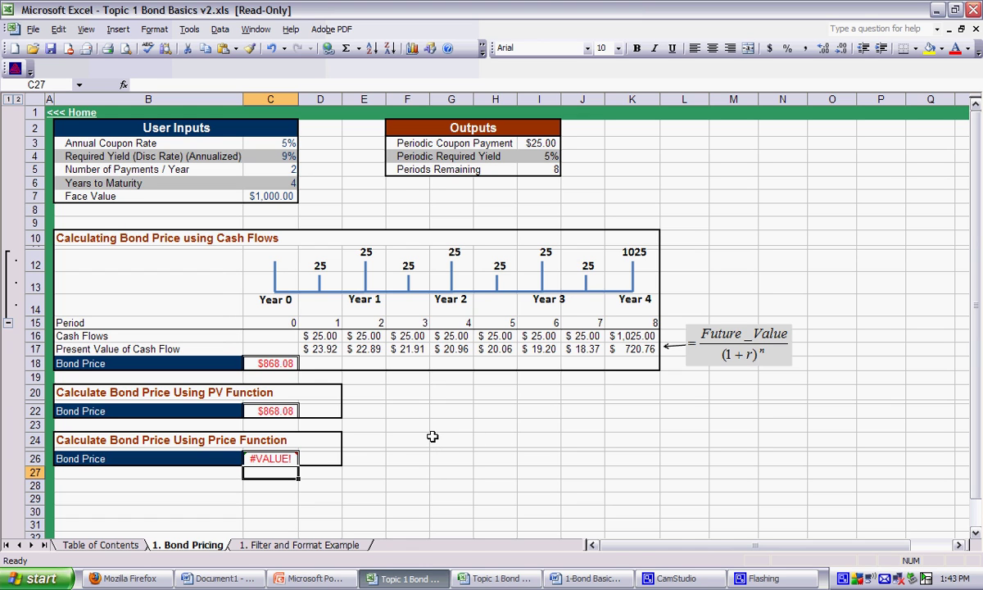
pyautogui.press('Up')
# - Re-enable the Analysis ToolPak add-ins so C26 recalculates to $868.08
pyautogui.click(189, 29)
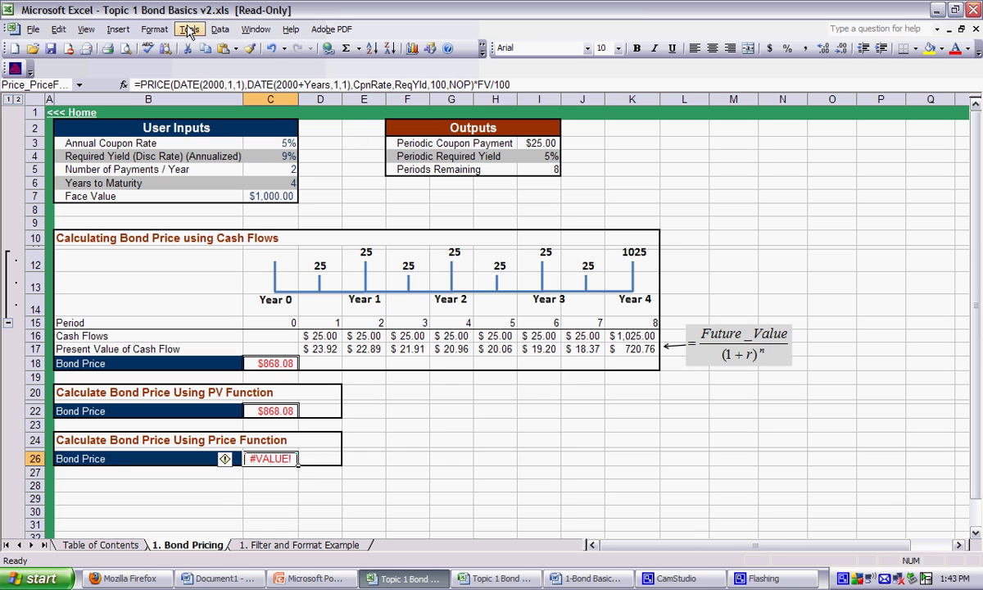
pyautogui.click(218, 101)
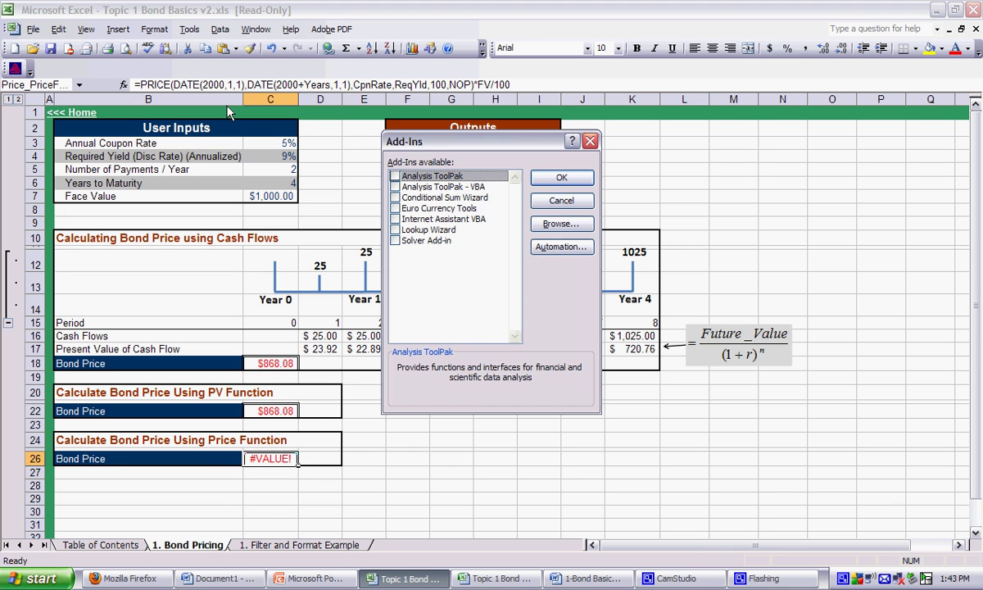
pyautogui.click(396, 176)
pyautogui.click(395, 186)
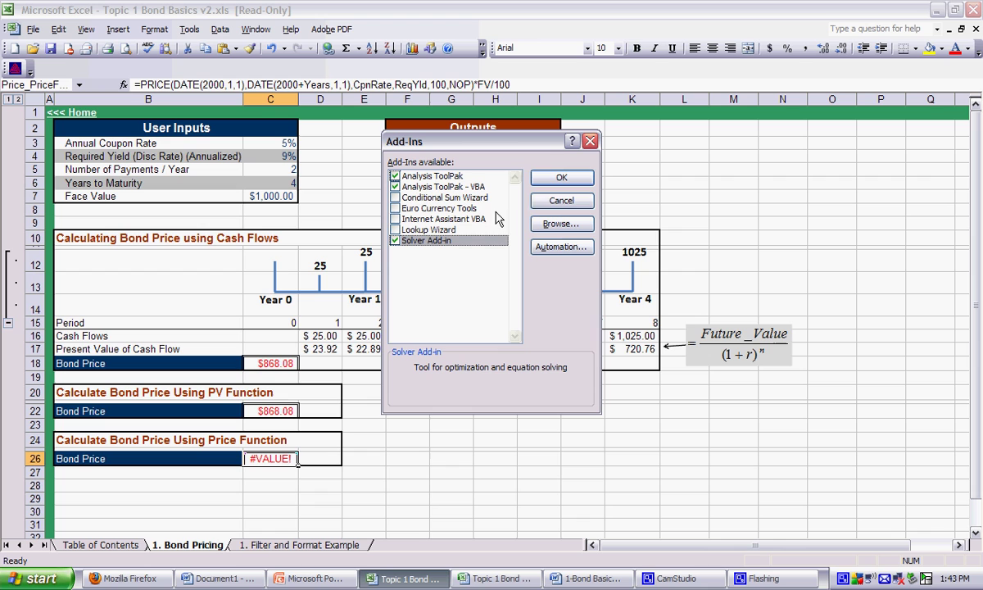
pyautogui.click(560, 178)
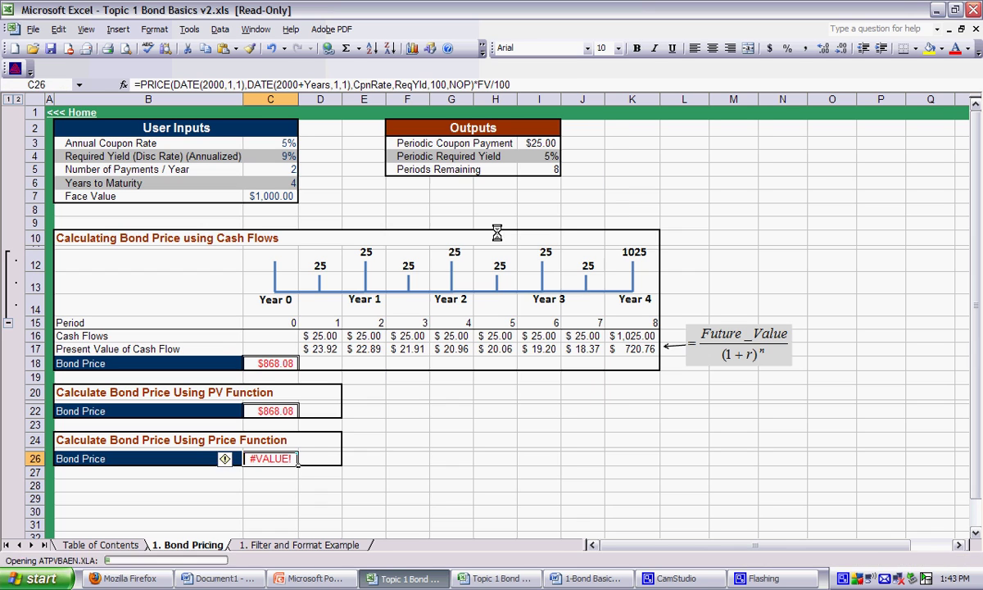
pyautogui.click(319, 485)
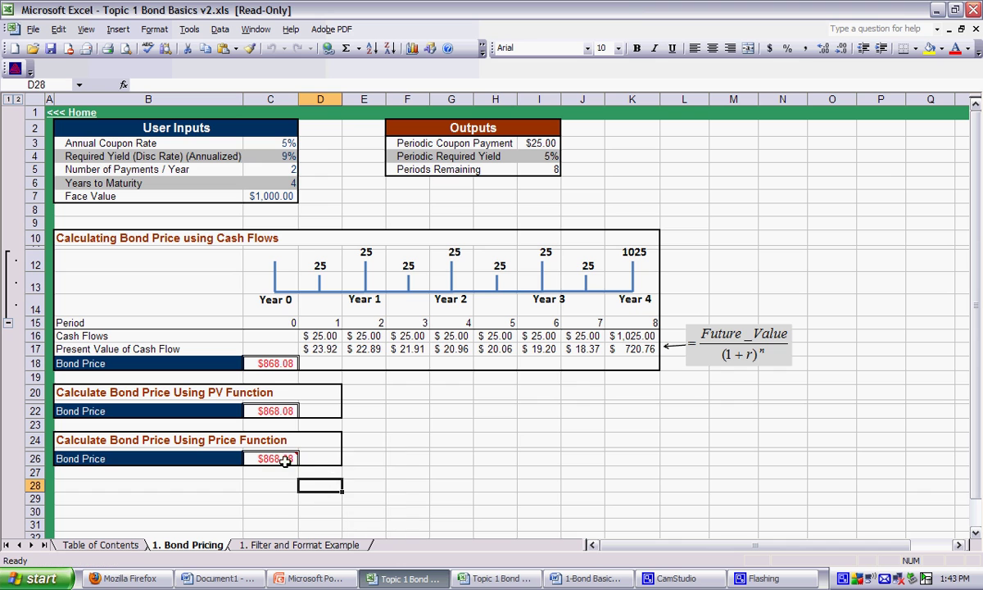
pyautogui.click(496, 438)
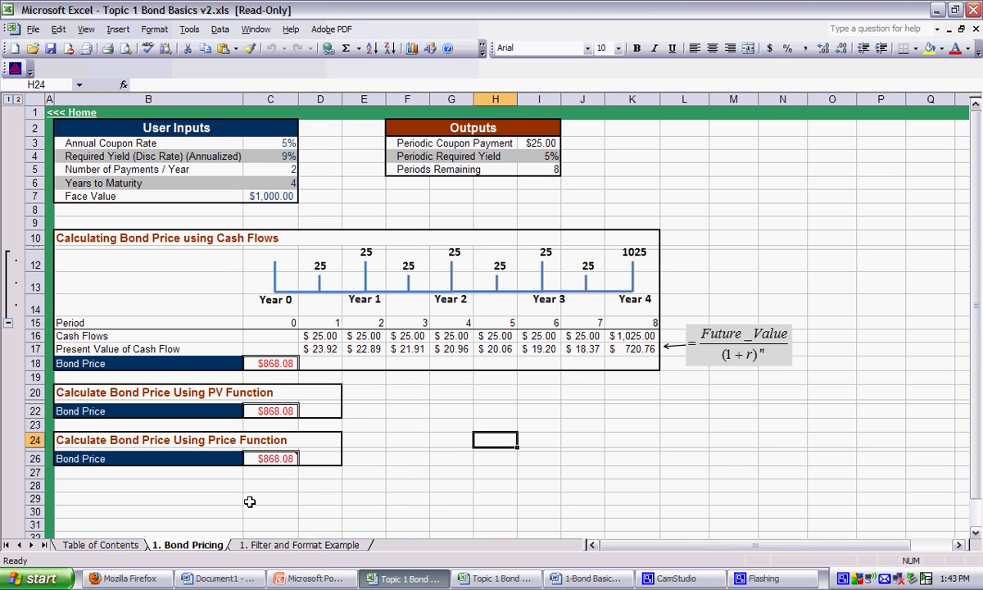
# - In the Excel 2007 window, turn off Analysis ToolPak, ToolPak - VBA and Solver via Excel Options
pyautogui.click(489, 580)
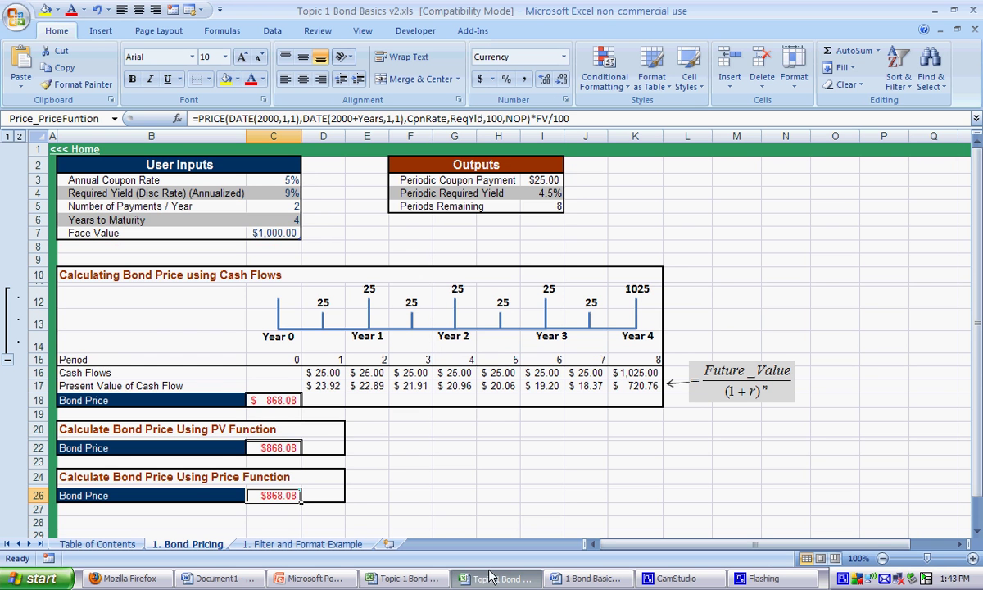
pyautogui.click(17, 18)
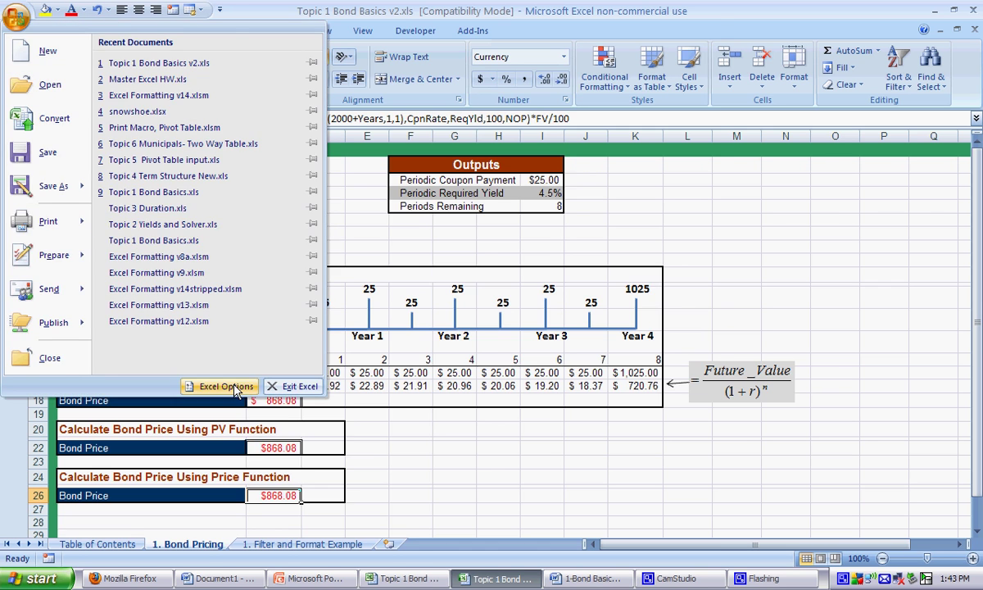
pyautogui.click(218, 365)
pyautogui.click(113, 190)
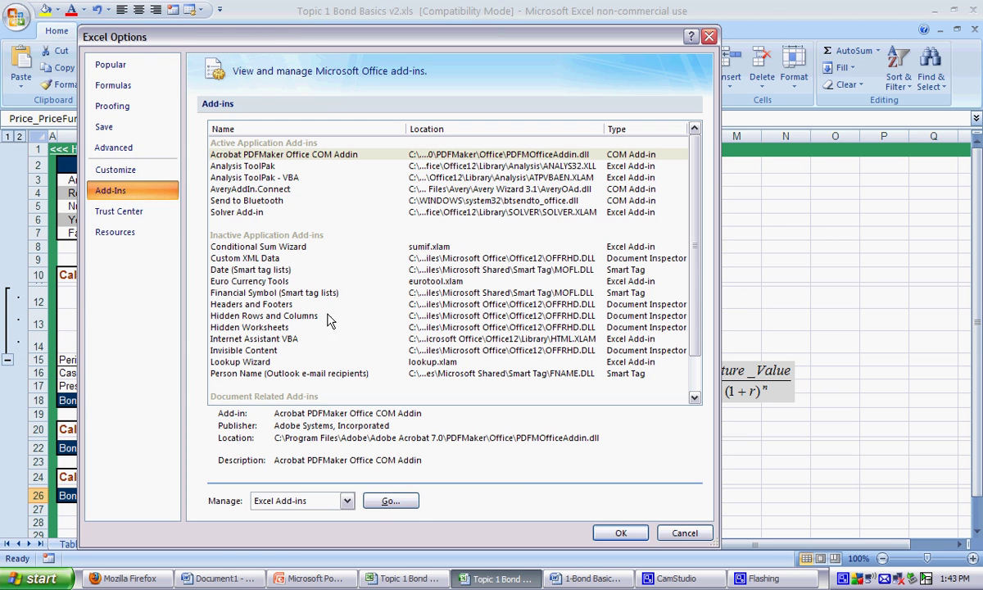
pyautogui.click(414, 504)
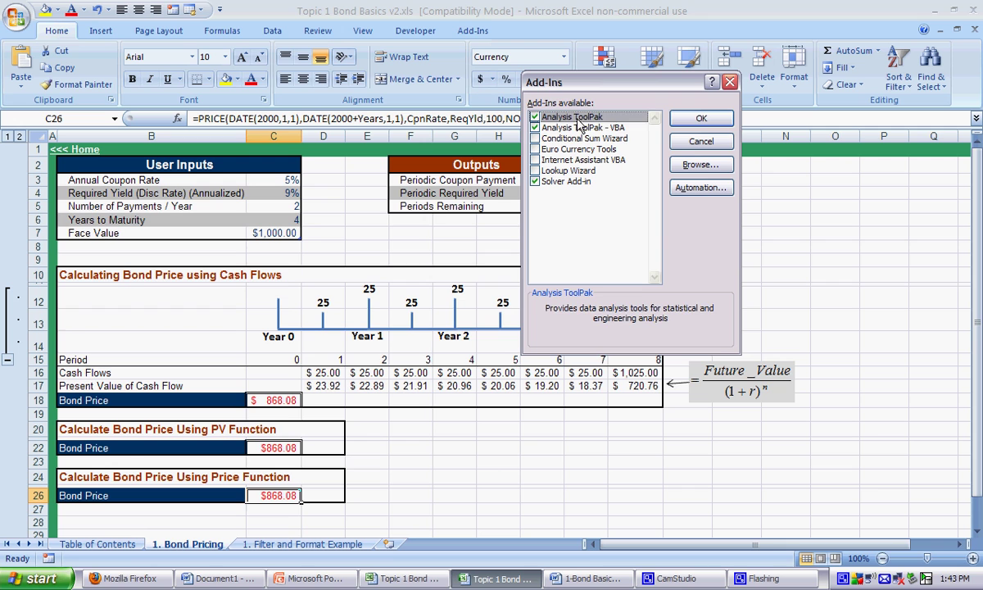
pyautogui.click(537, 129)
pyautogui.click(537, 120)
pyautogui.click(565, 181)
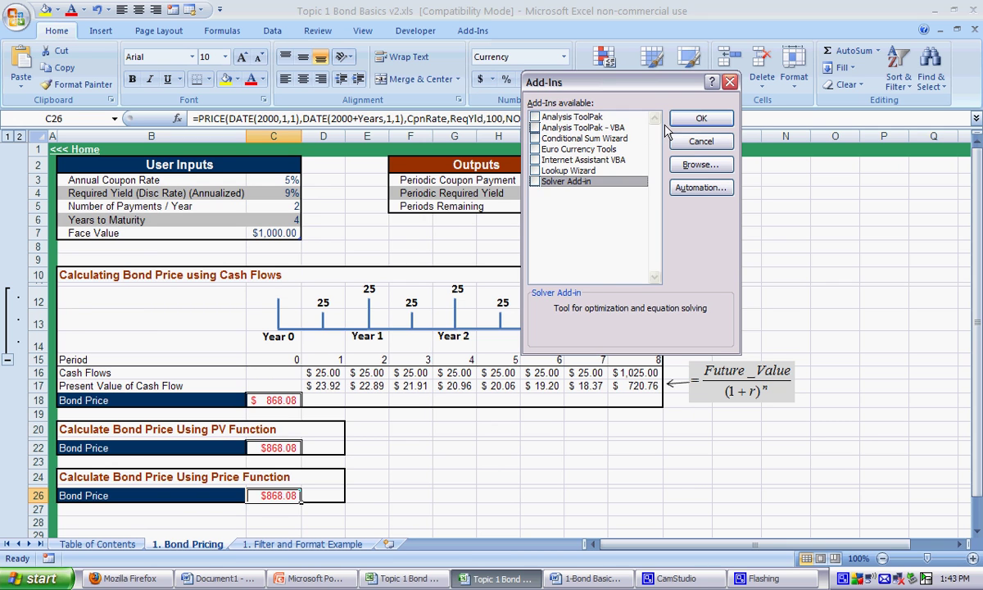
pyautogui.click(701, 118)
# - Re-enter C26's PRICE formula with the add-ins disabled
pyautogui.doubleClick(278, 495)
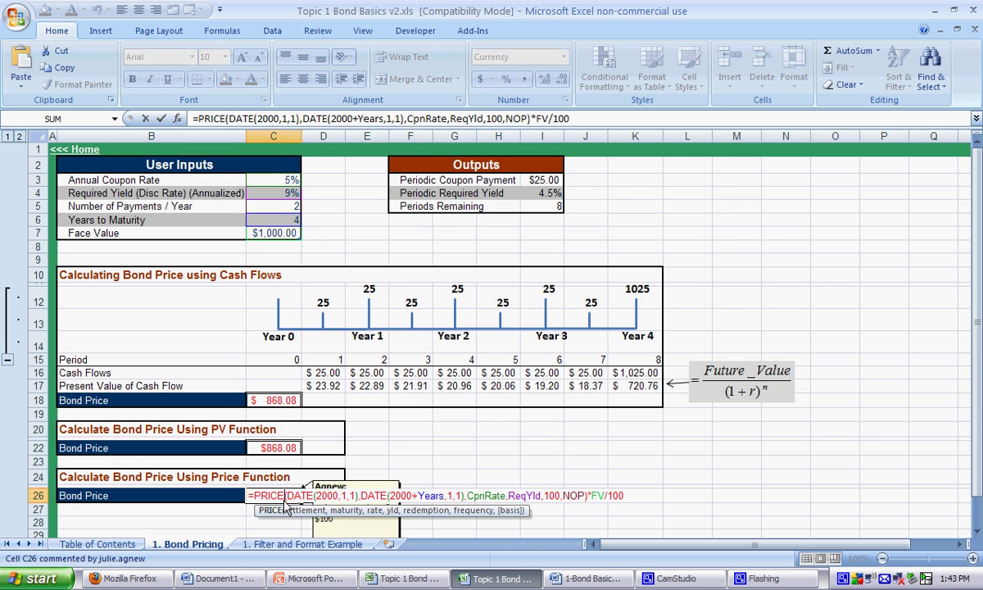
pyautogui.press('Return')
pyautogui.moveTo(285, 504)
pyautogui.press('Return')
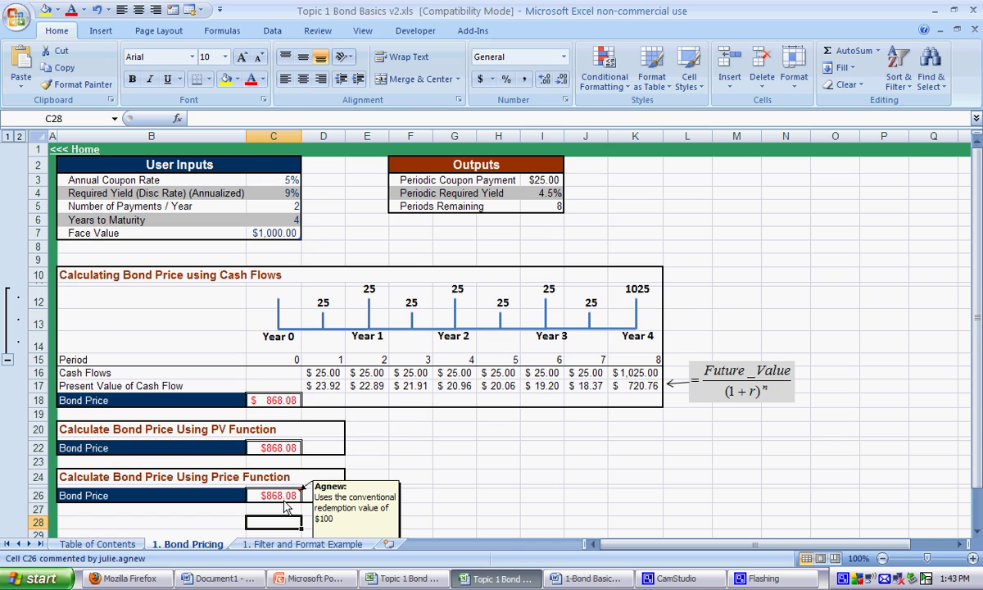
pyautogui.click(272, 499)
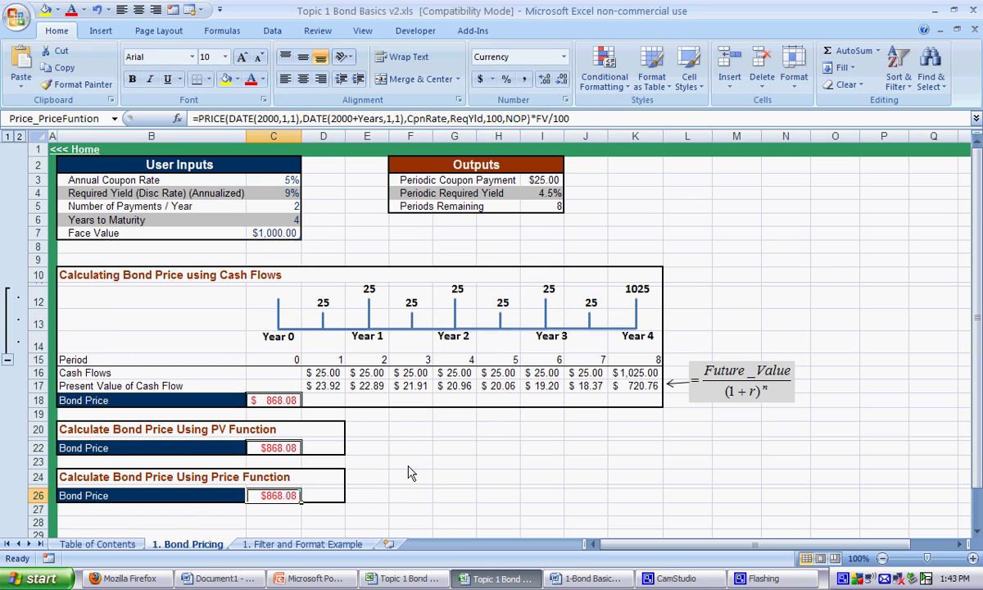
# - Turn Analysis ToolPak, ToolPak - VBA and Solver Add-in back on in Excel Options
pyautogui.click(17, 17)
pyautogui.click(191, 386)
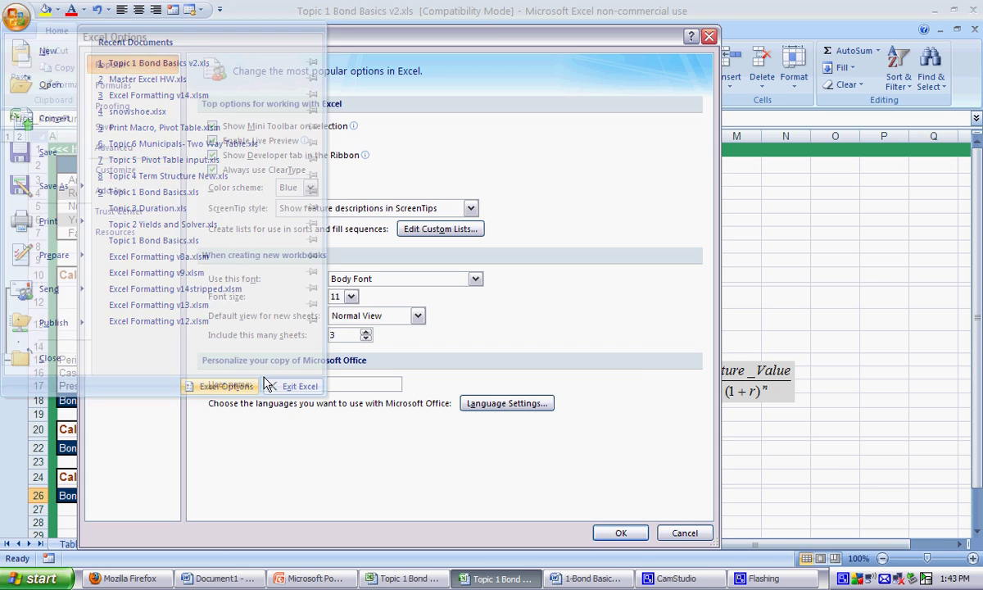
pyautogui.click(127, 193)
pyautogui.click(378, 474)
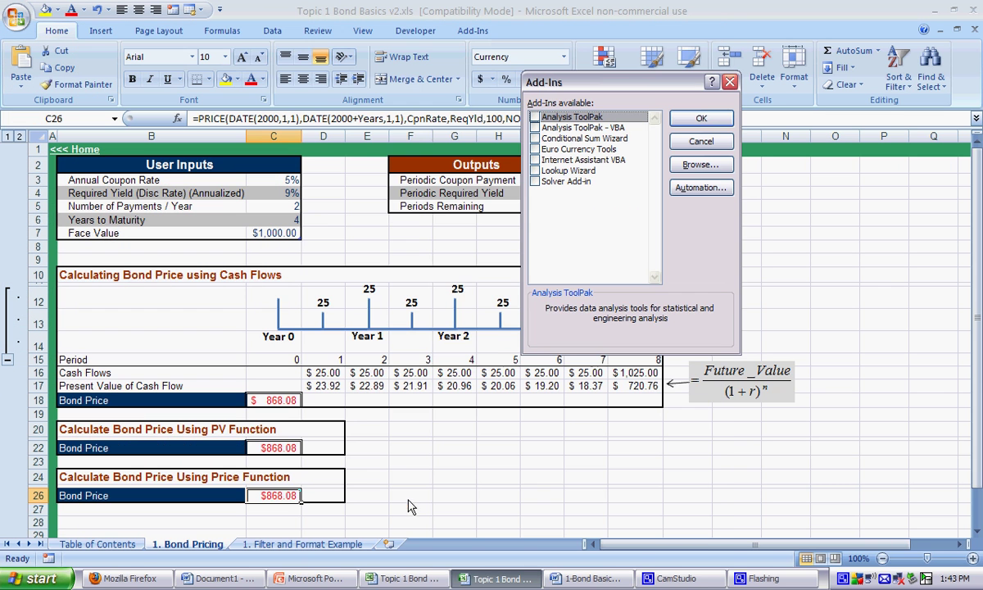
pyautogui.click(535, 117)
pyautogui.click(535, 127)
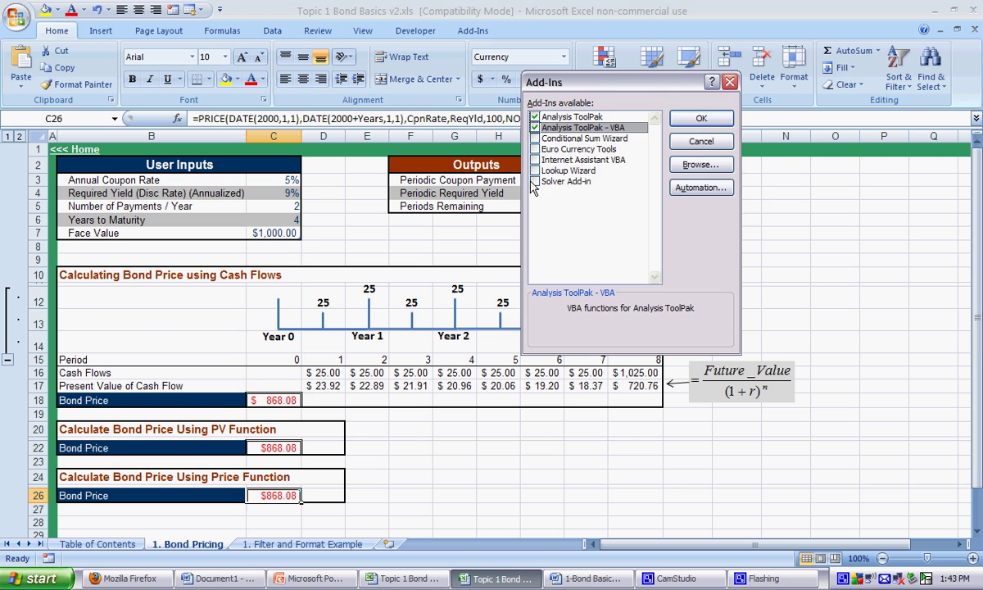
pyautogui.click(534, 181)
pyautogui.click(698, 118)
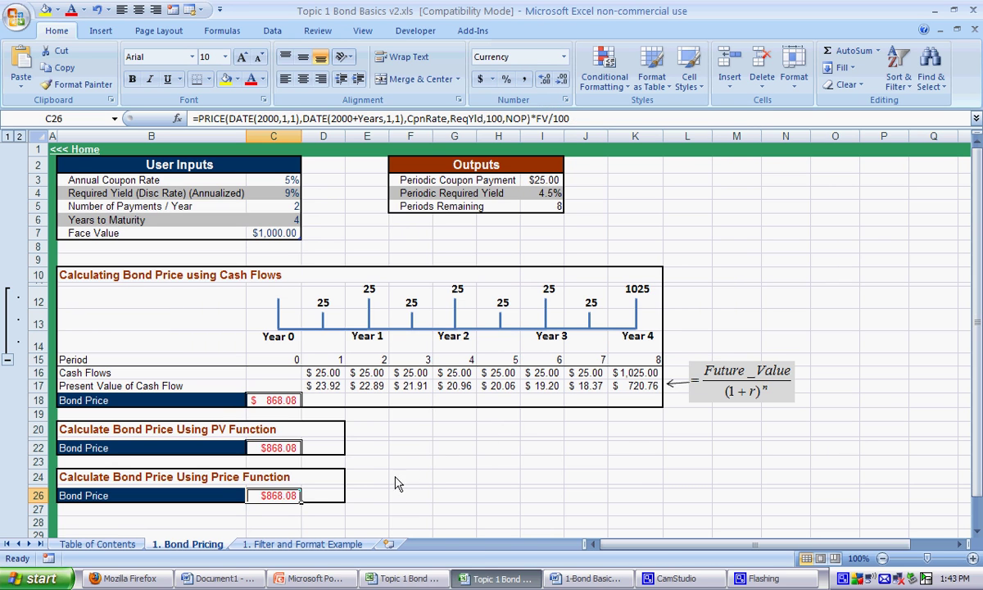
pyautogui.click(390, 487)
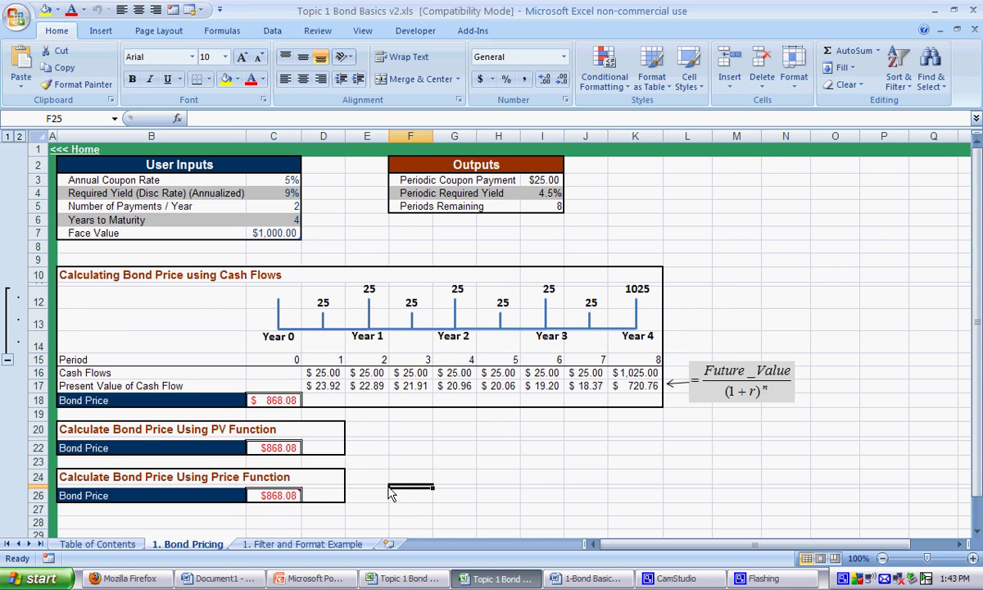
# - Step through the settlement and maturity date arguments of C26's PRICE formula
pyautogui.click(273, 495)
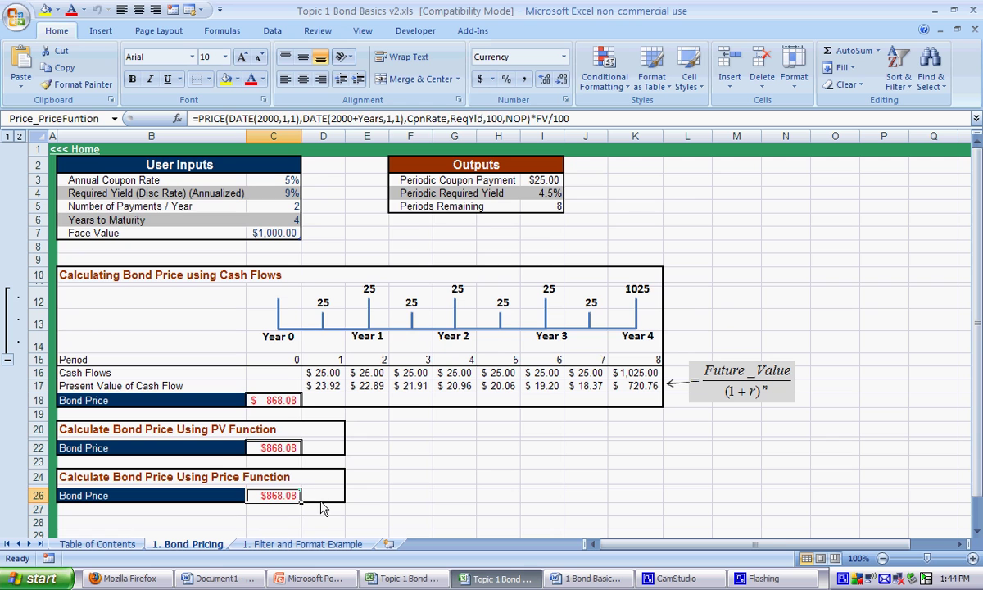
pyautogui.doubleClick(211, 118)
pyautogui.moveTo(230, 120); pyautogui.dragTo(297, 121)
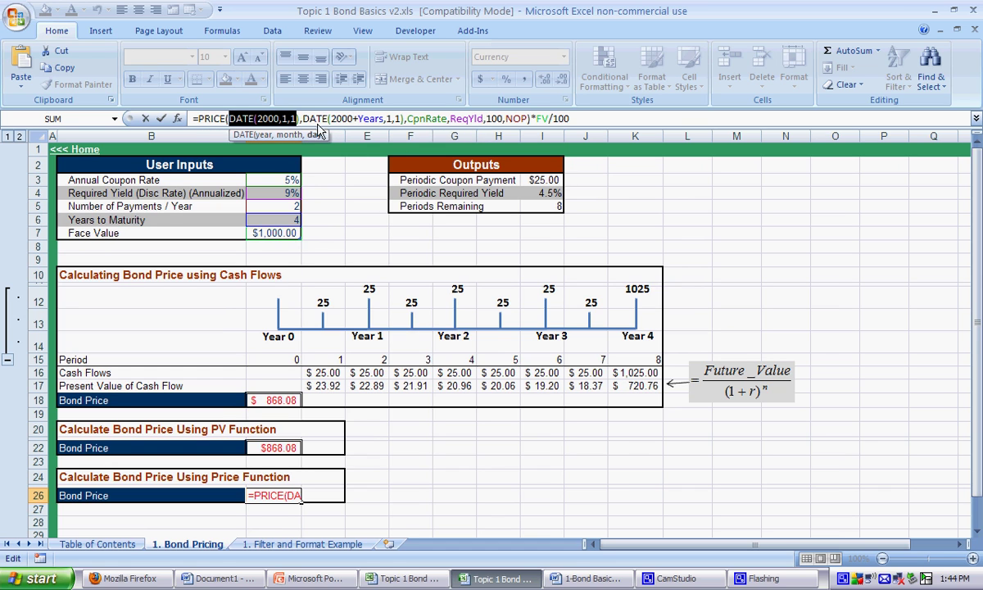
pyautogui.hotkey('shift', 'Right')
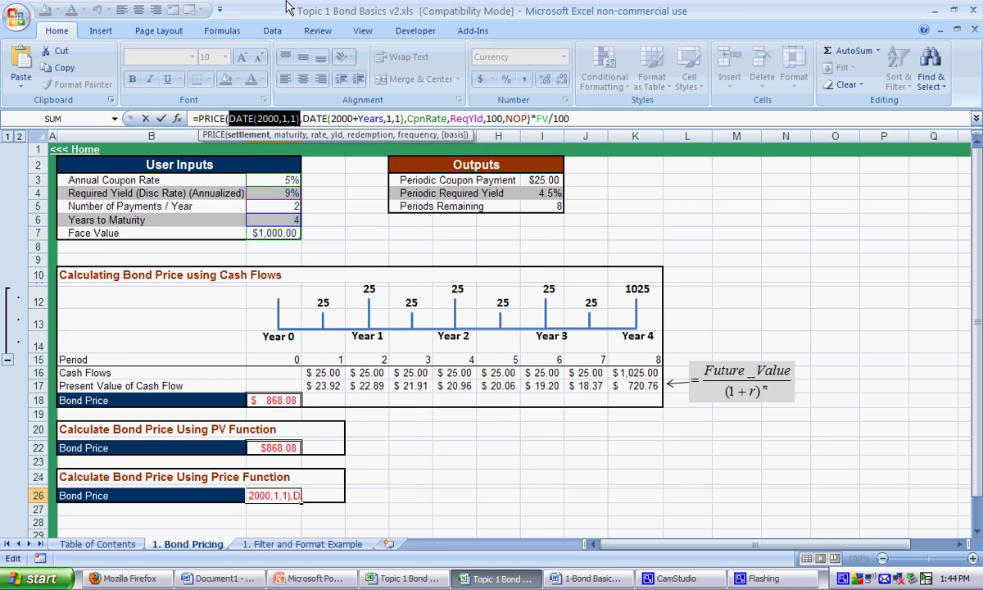
pyautogui.press('Right')
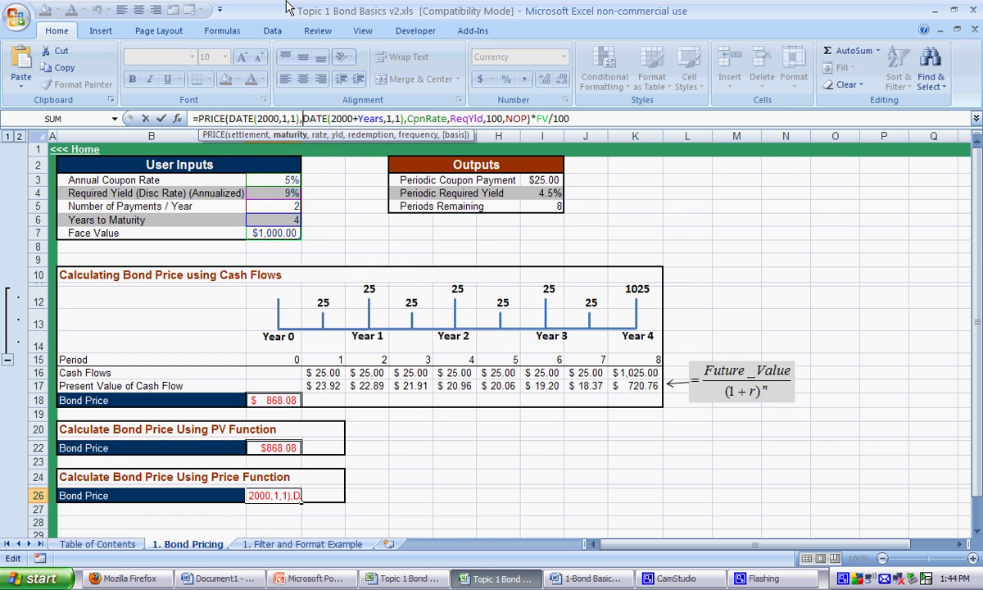
pyautogui.press('Right')
pyautogui.press('Right')
pyautogui.press('Right')
pyautogui.press('Right')
pyautogui.press('Right')
pyautogui.press('Right')
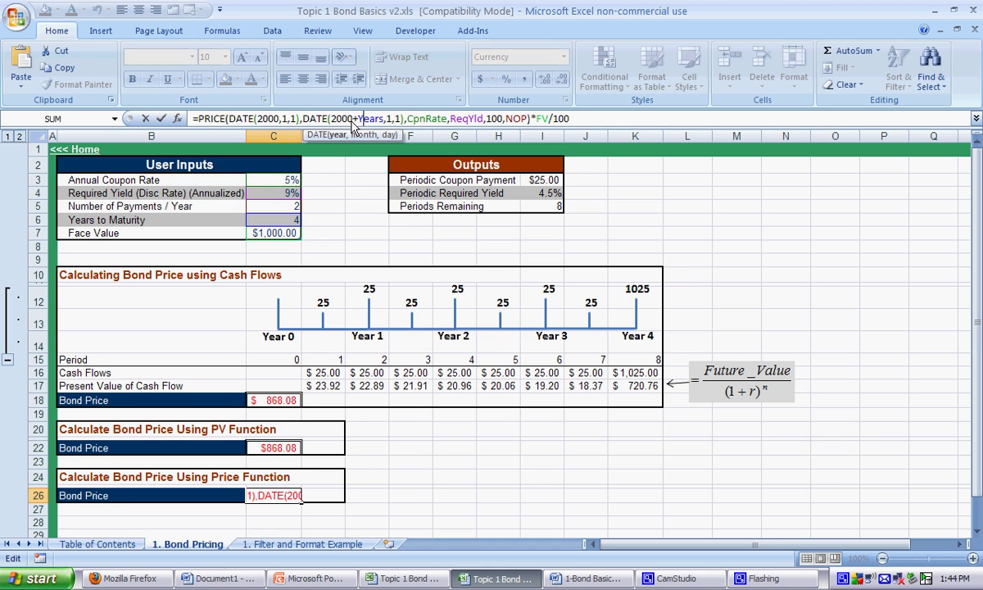
pyautogui.press('Right')
pyautogui.press('Right')
pyautogui.press('Right')
pyautogui.press('Right')
pyautogui.press('Right')
pyautogui.press('Right')
pyautogui.press('Right')
pyautogui.press('Right')
pyautogui.press('Right')
pyautogui.press('Right')
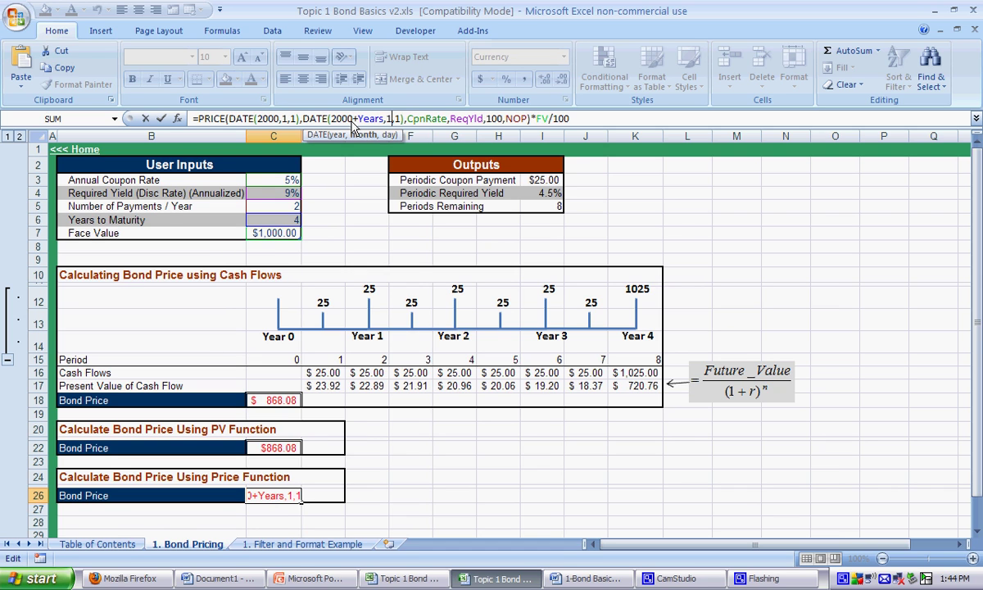
pyautogui.press('Right')
pyautogui.press('Right')
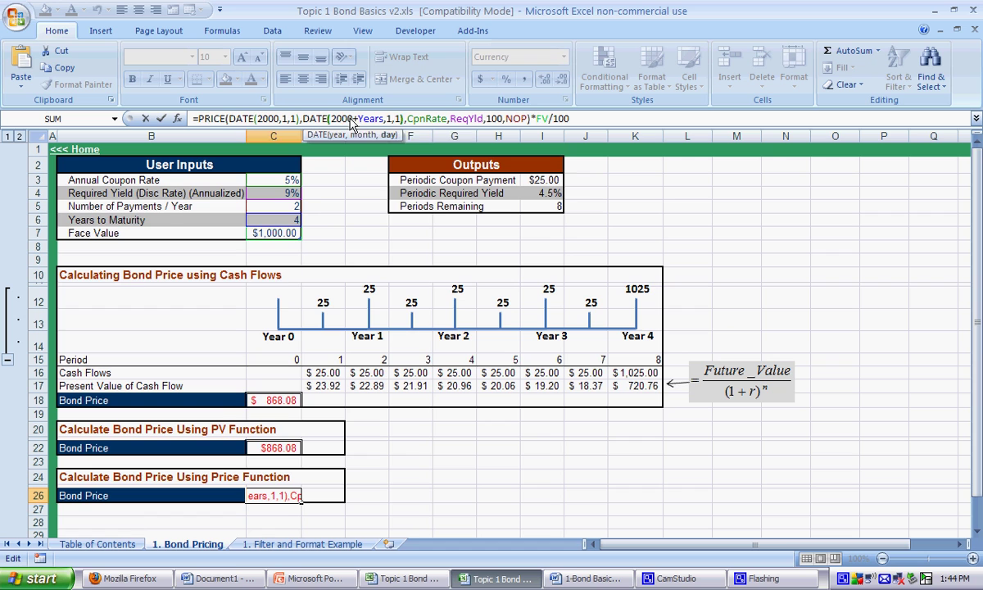
pyautogui.click(198, 119)
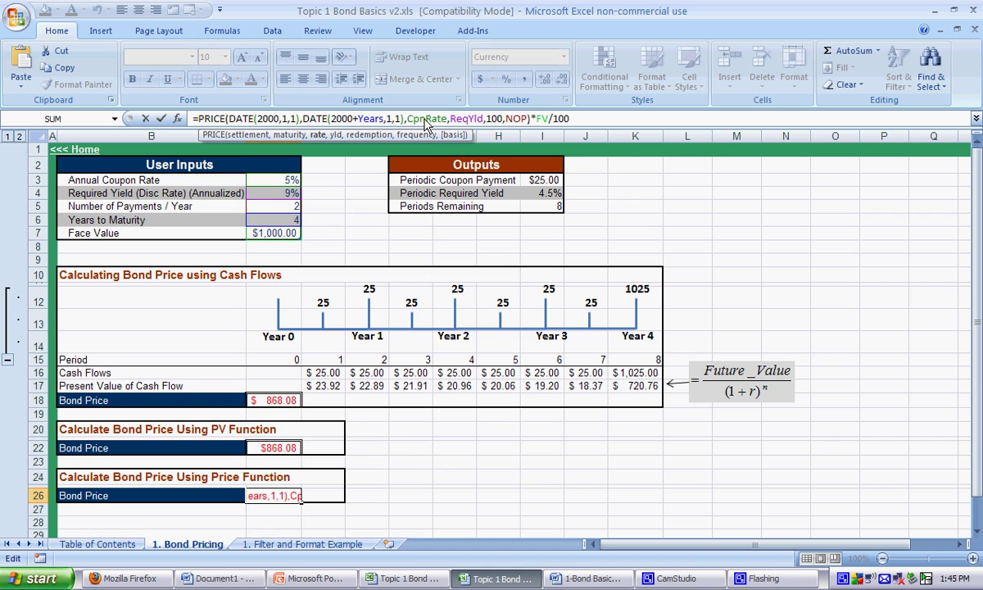
# - Review the ReqYld, redemption 100 and NOP arguments, then highlight the trailing *FV/100
pyautogui.click(465, 122)
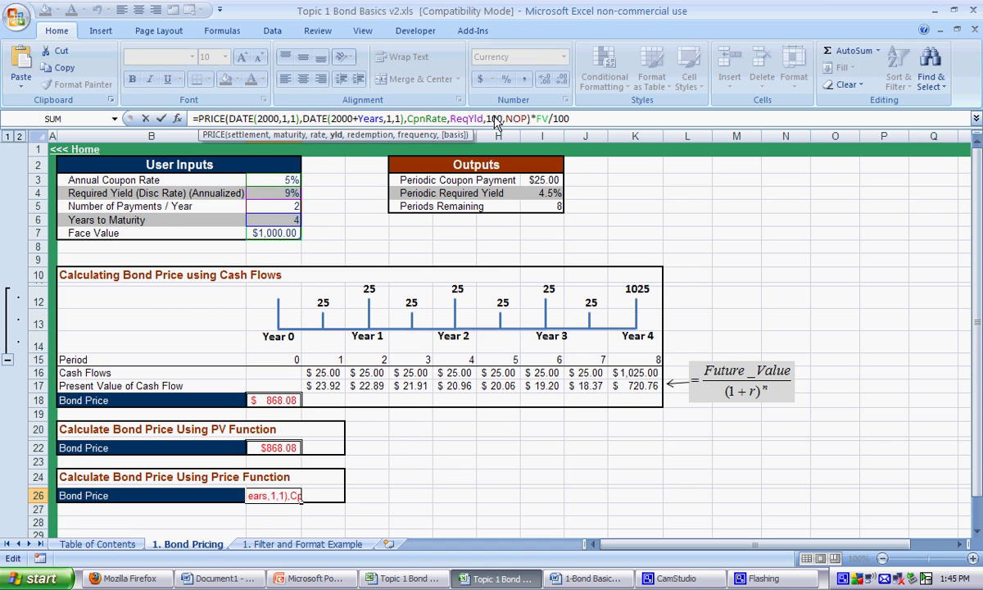
pyautogui.click(496, 121)
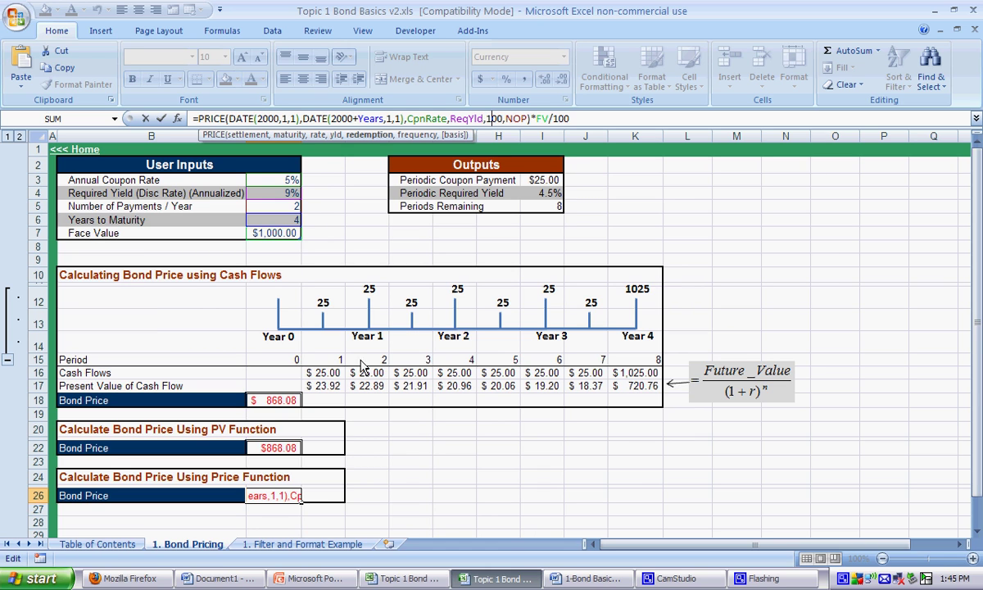
pyautogui.moveTo(286, 505)
pyautogui.doubleClick(494, 119)
pyautogui.click(505, 119)
pyautogui.click(507, 119)
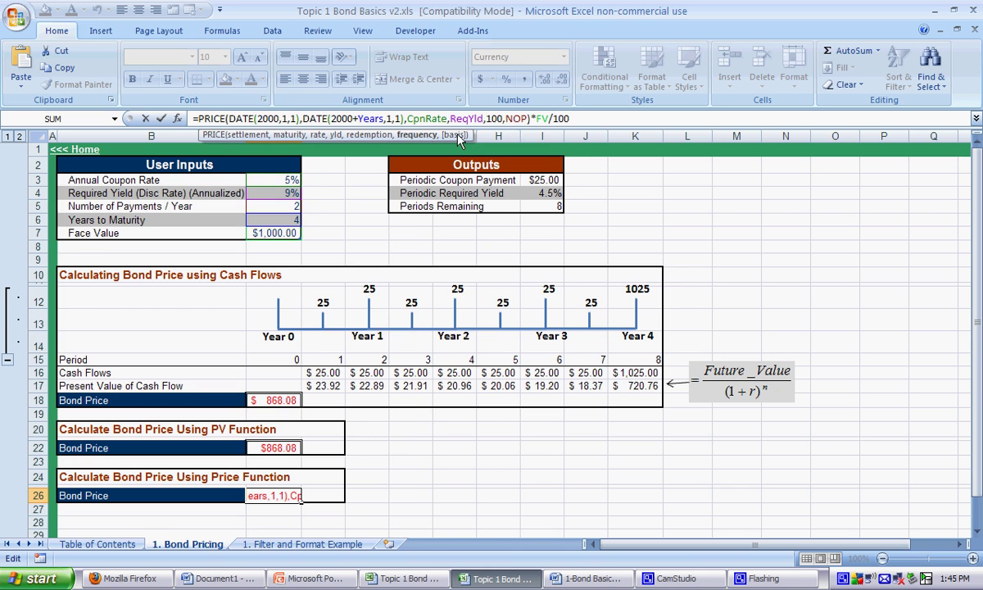
pyautogui.click(511, 118)
pyautogui.moveTo(531, 119); pyautogui.dragTo(575, 121)
# - Delete *FV/100 from C26's formula so it returns the per-$100 price of $86.81
pyautogui.press('BackSpace')
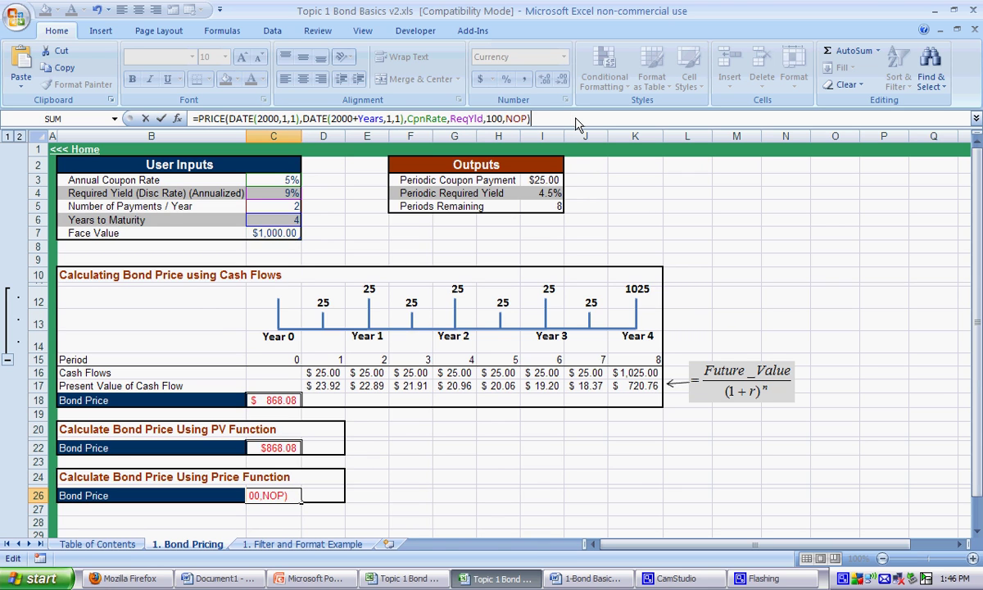
pyautogui.press('Return')
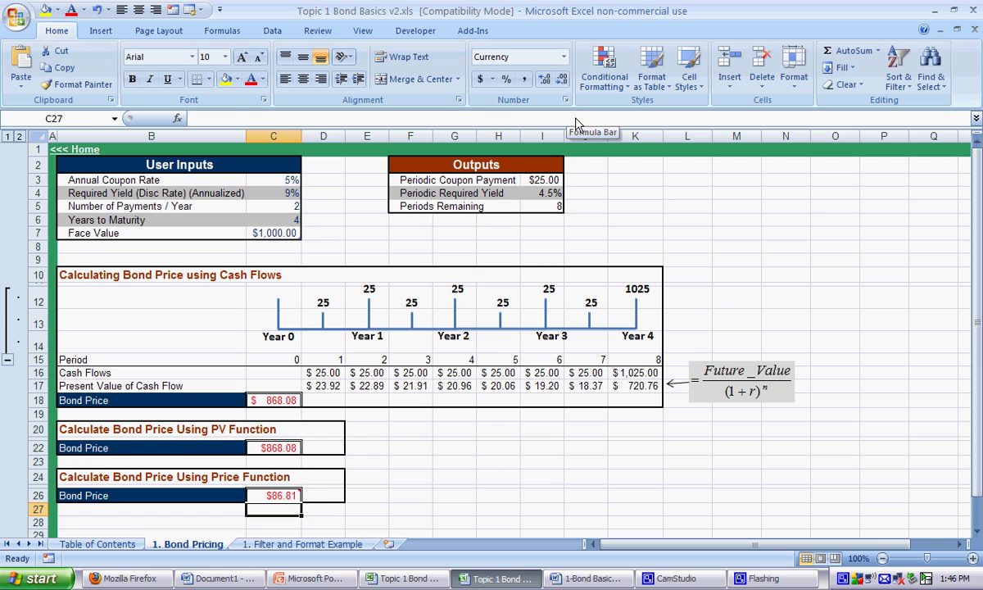
pyautogui.press('Up')
pyautogui.press('F2')
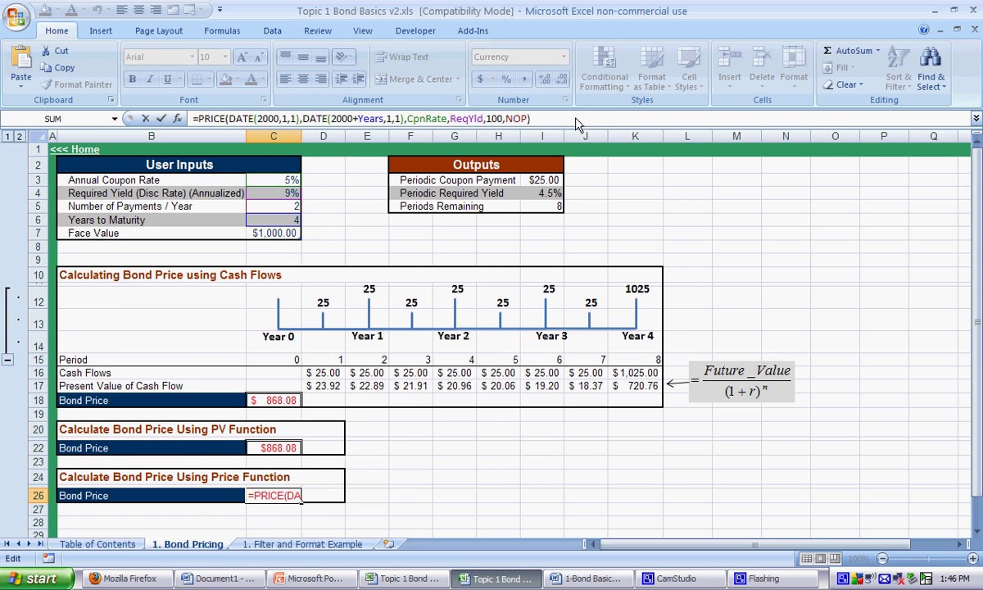
pyautogui.press('Return')
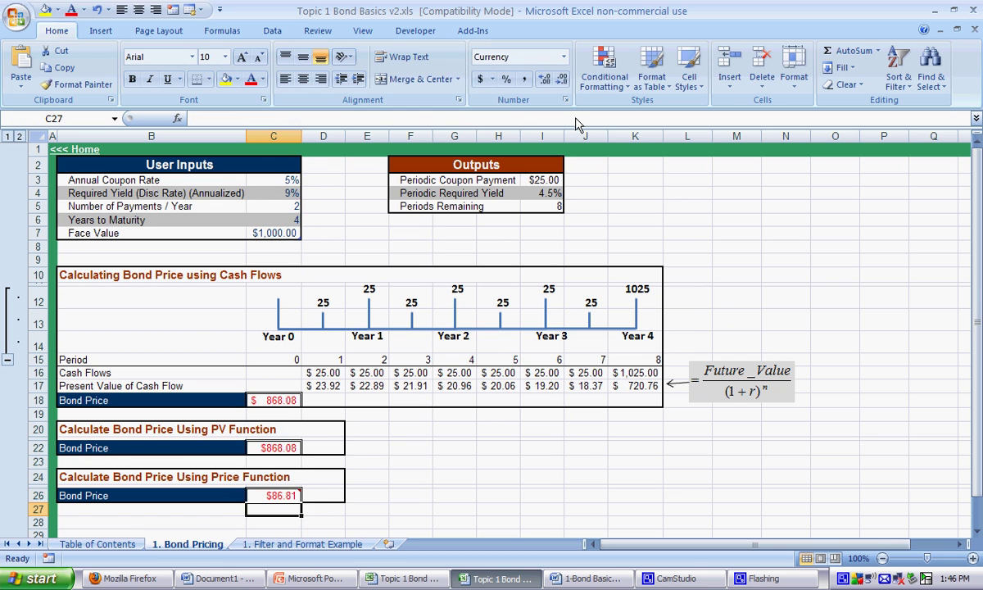
pyautogui.press('Up')
# - Append *FV/100 back onto the PRICE formula so C26 shows $868.08 again
pyautogui.click(576, 123)
pyautogui.write('*FV/100')
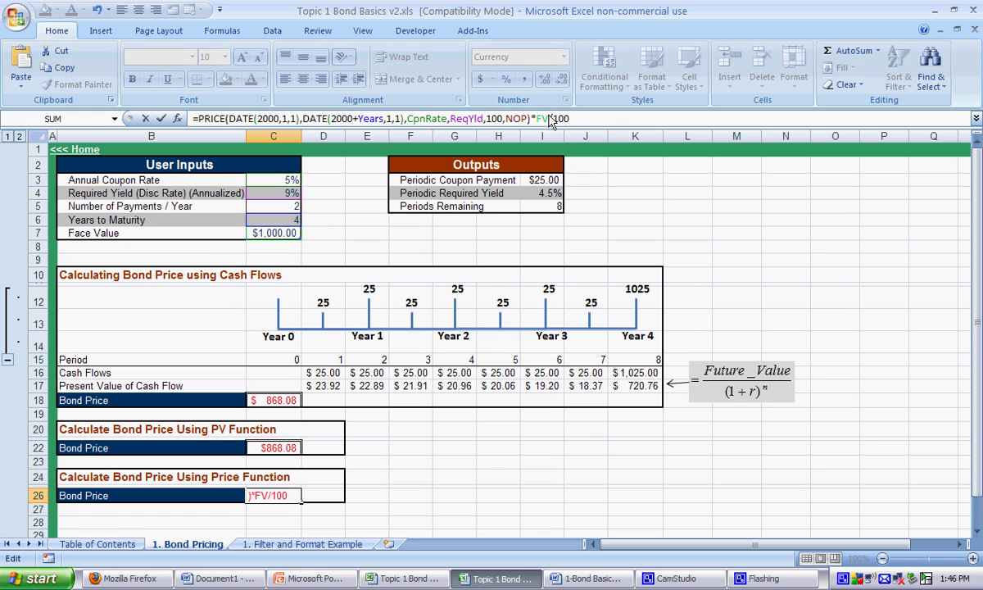
pyautogui.moveTo(538, 122); pyautogui.dragTo(621, 121)
pyautogui.press('Return')
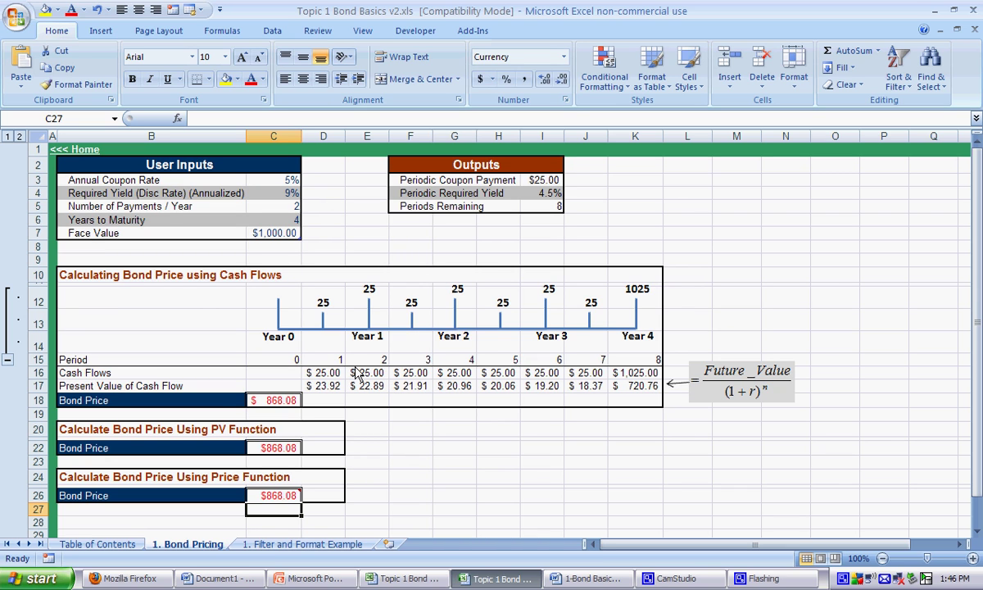
pyautogui.click(429, 456)
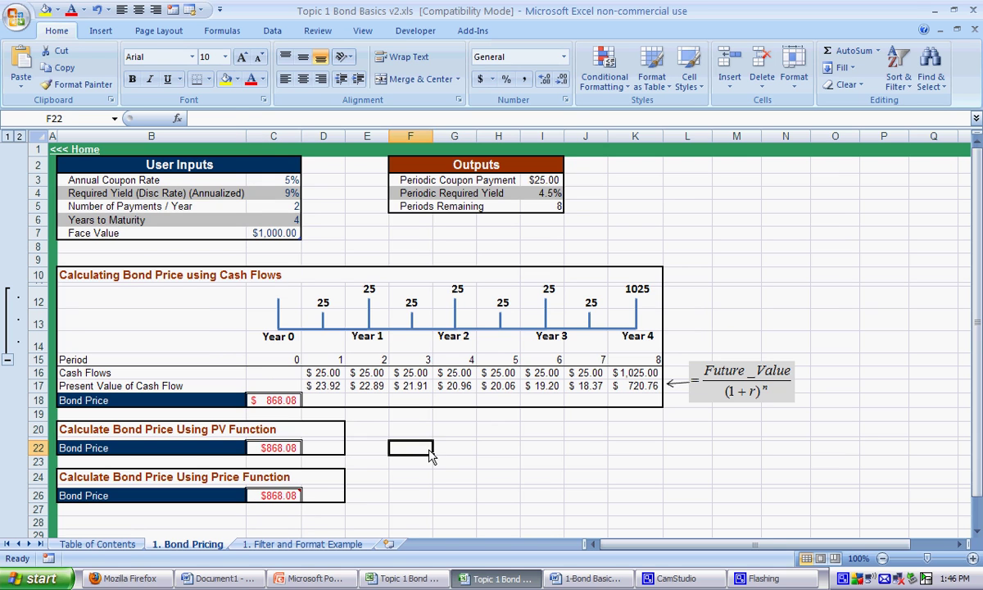
pyautogui.hotkey('ctrl', 'Home')
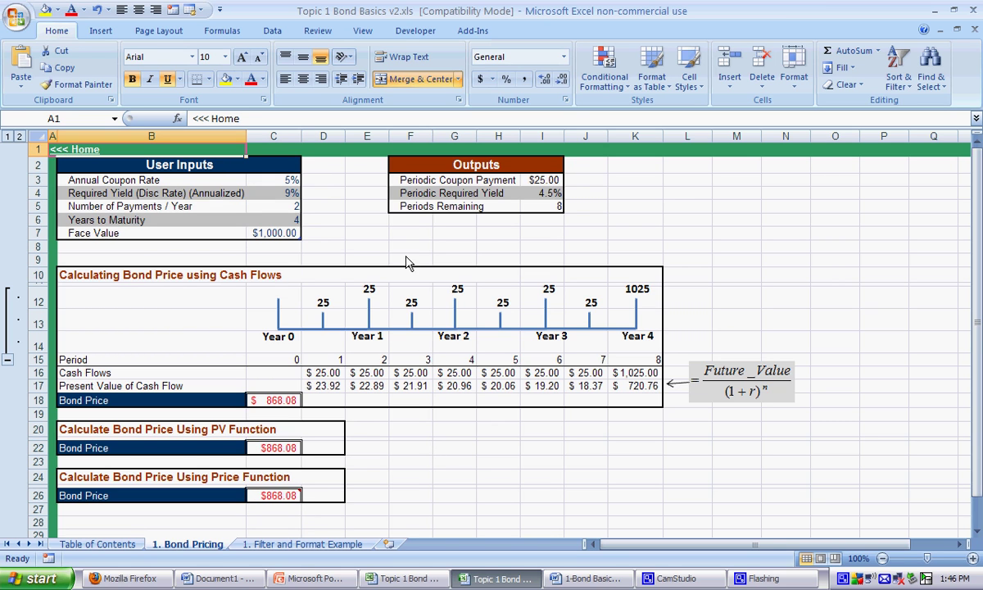